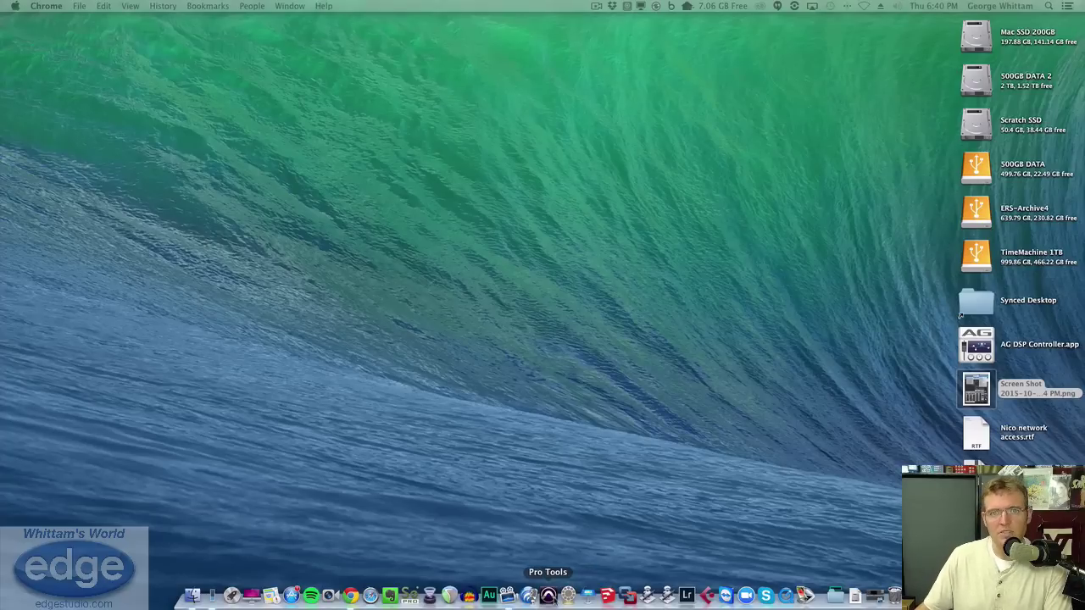
# Launch Pro Tools and create a new session named 'VO test1' saved on the Desktop
pyautogui.click(548, 596)
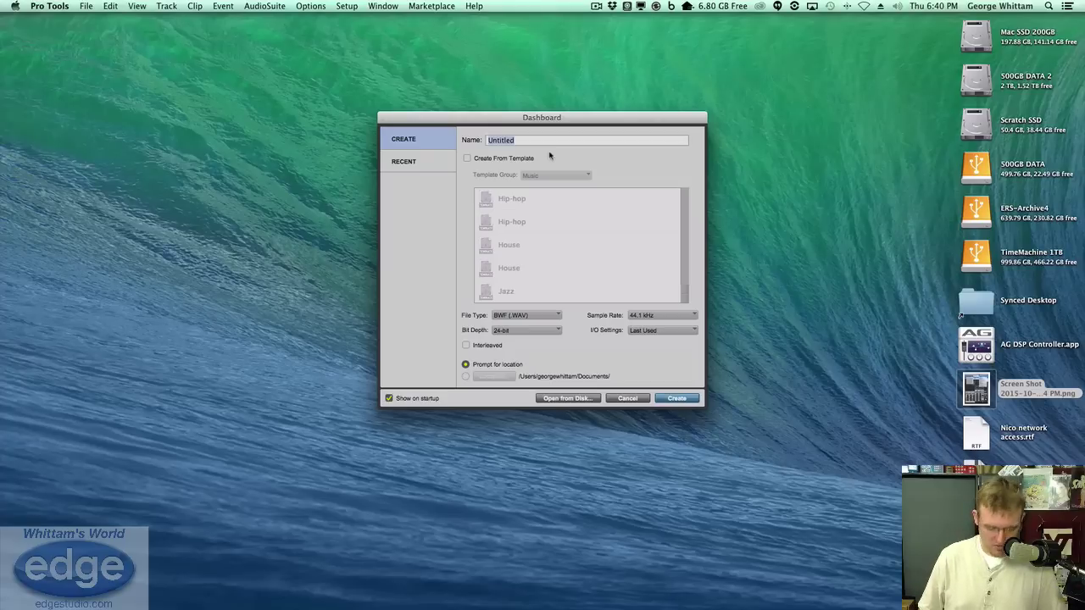
pyautogui.write('VO test1')
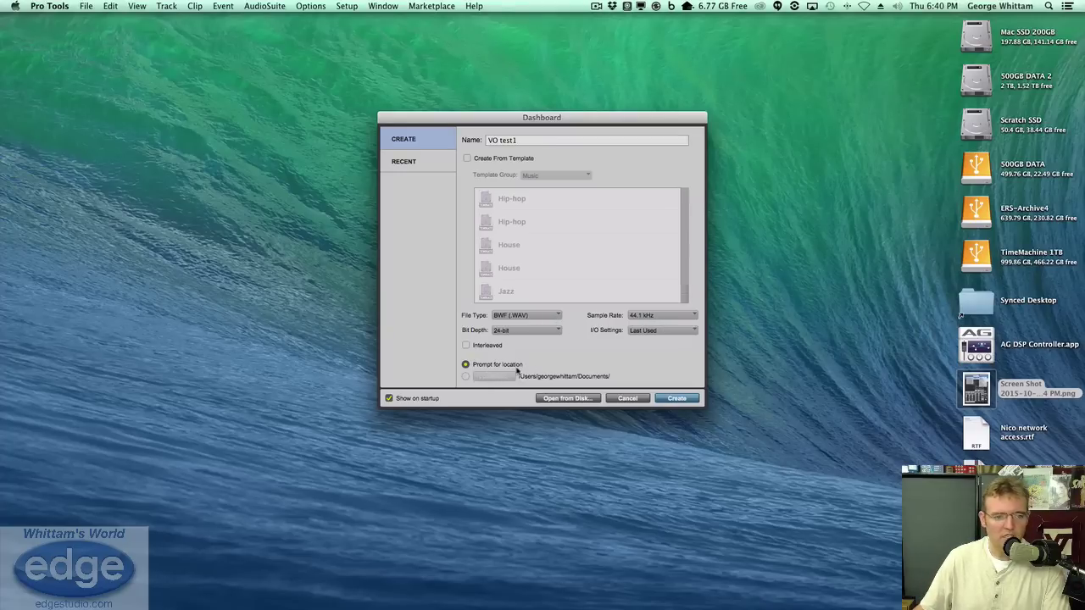
pyautogui.click(688, 399)
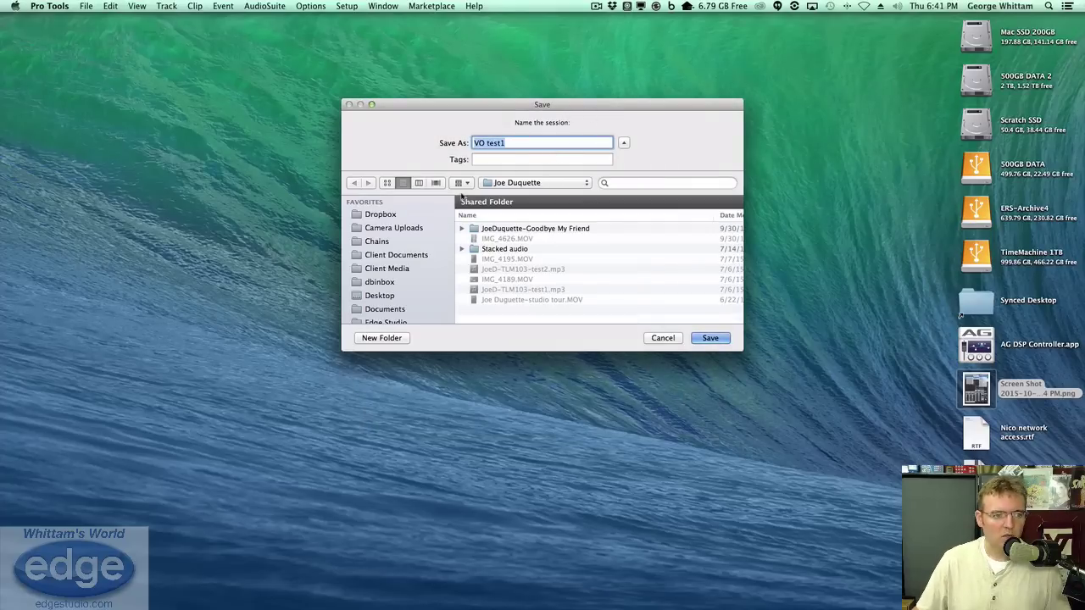
pyautogui.click(385, 297)
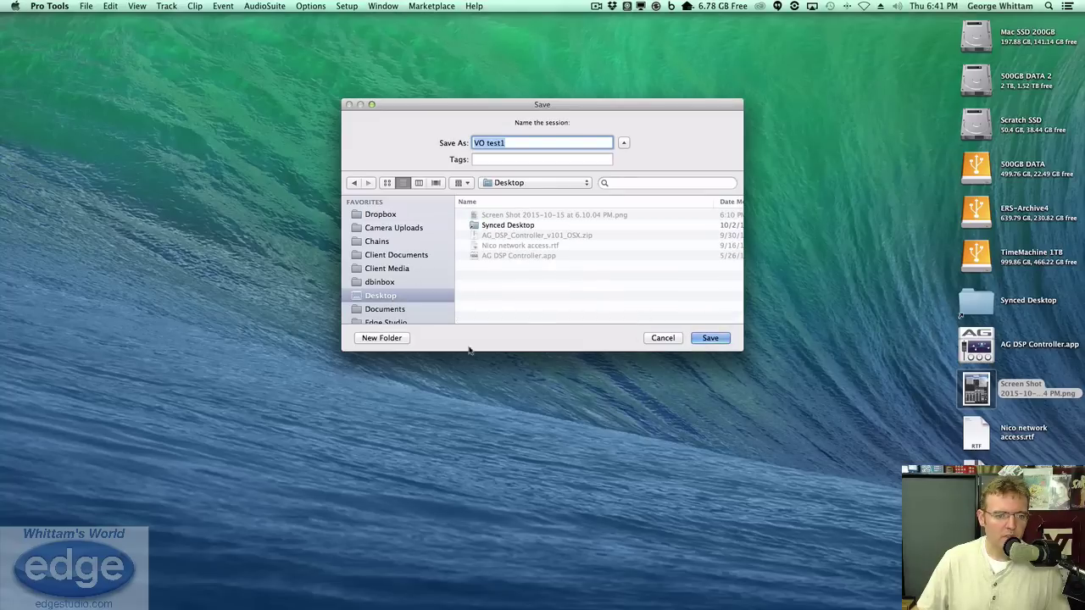
pyautogui.click(696, 340)
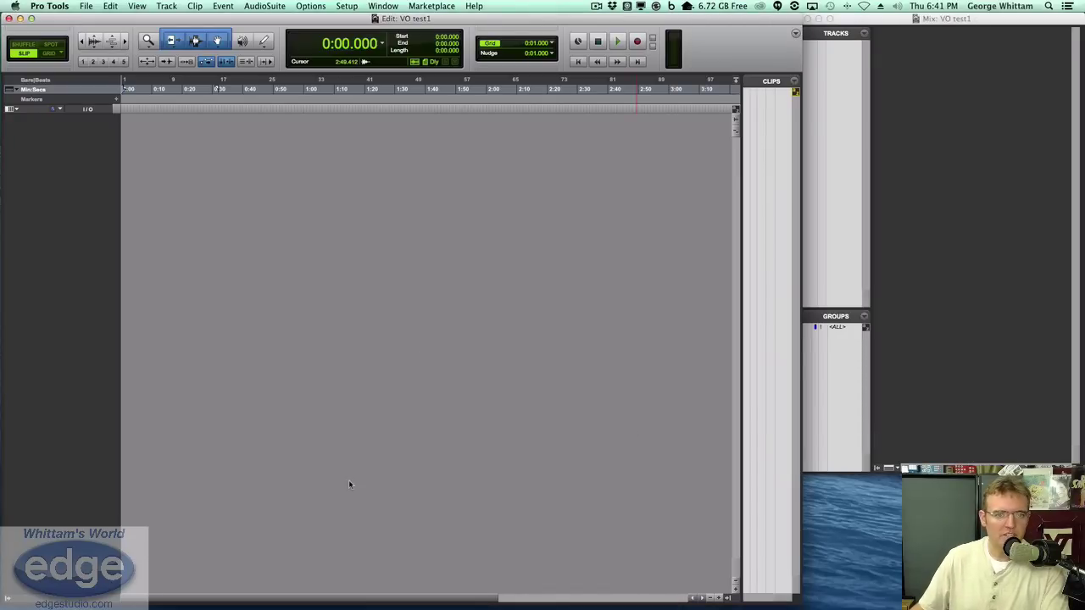
# Add one new mono audio track, Audio 1, and make it taller
pyautogui.click(167, 6)
pyautogui.click(174, 19)
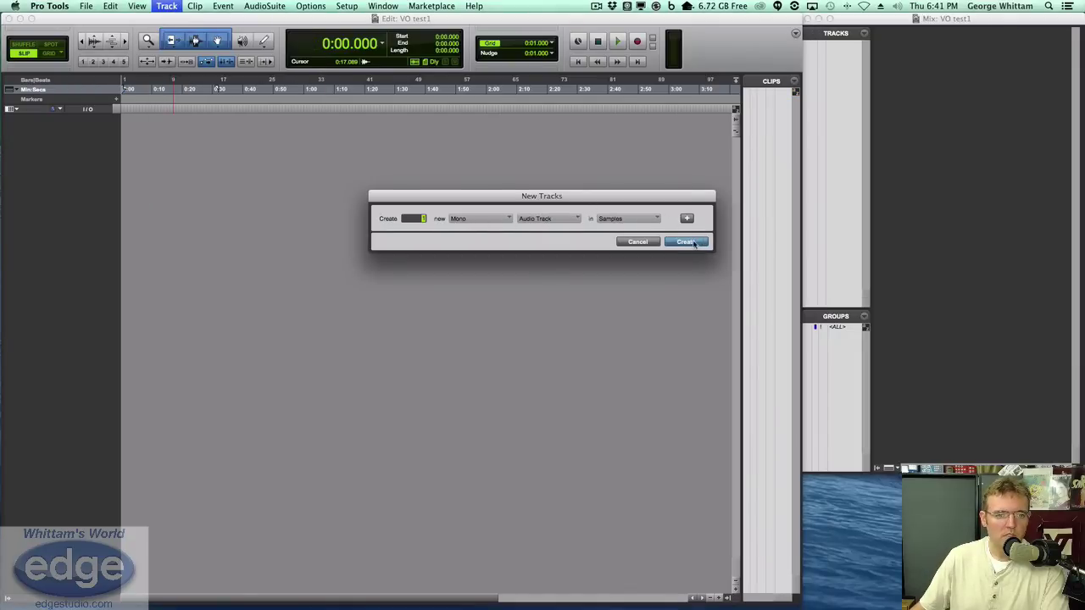
pyautogui.click(693, 241)
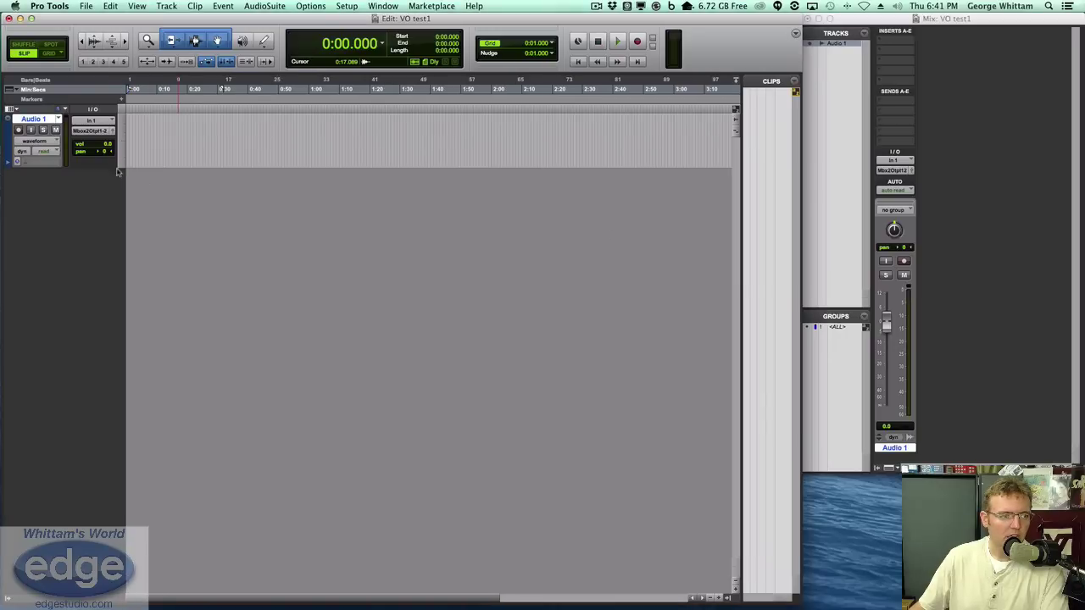
pyautogui.moveTo(116, 172); pyautogui.dragTo(116, 296)
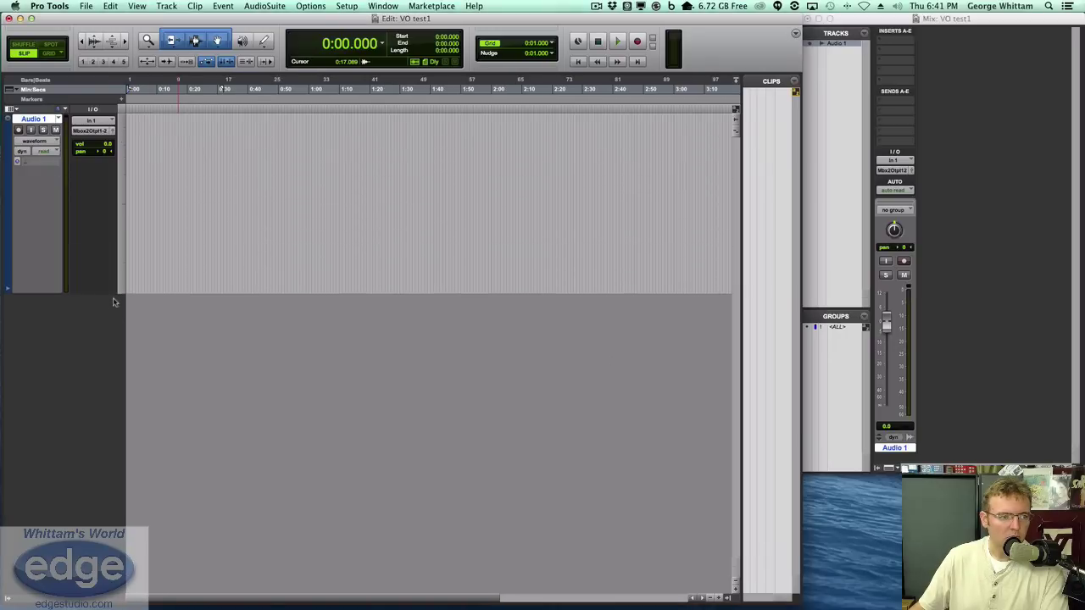
# Keep Audio 1's input on In 1 and its output on Out 1-2
pyautogui.click(113, 122)
pyautogui.moveTo(153, 122)
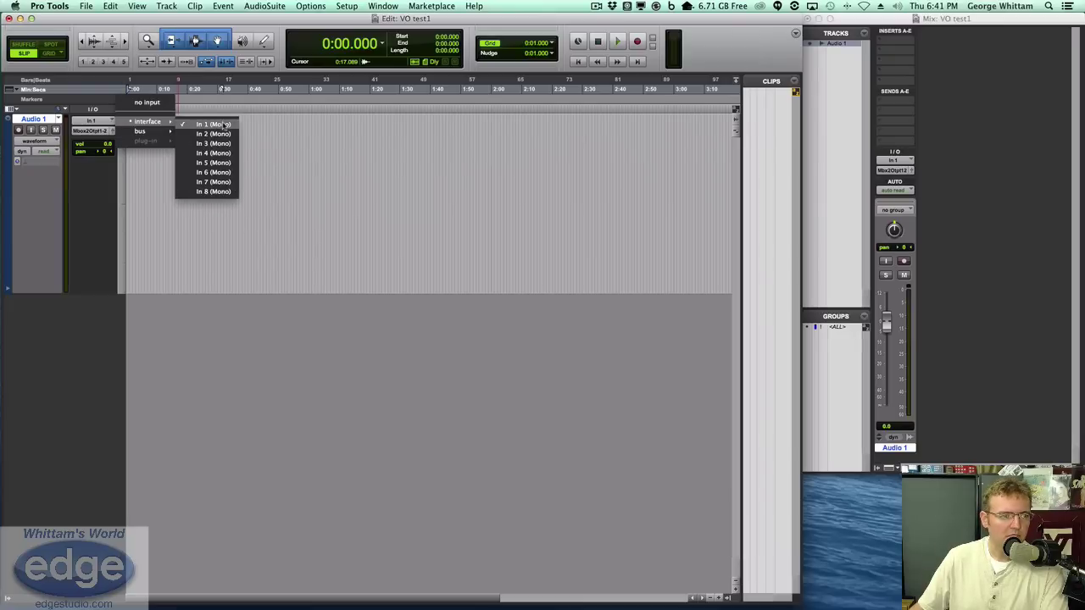
pyautogui.click(95, 134)
pyautogui.click(94, 133)
pyautogui.moveTo(127, 132)
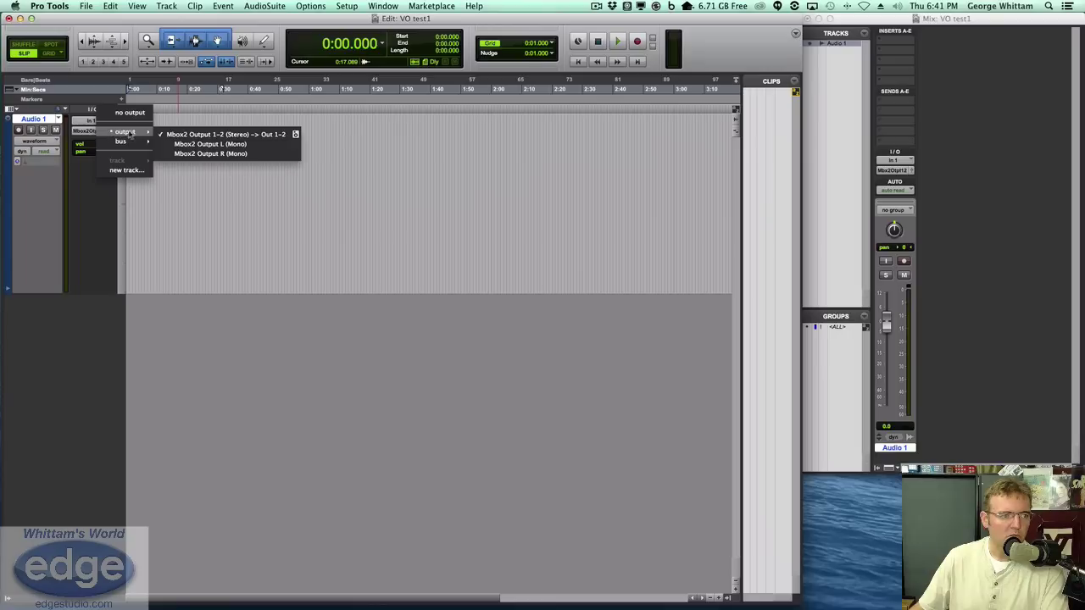
pyautogui.click(344, 167)
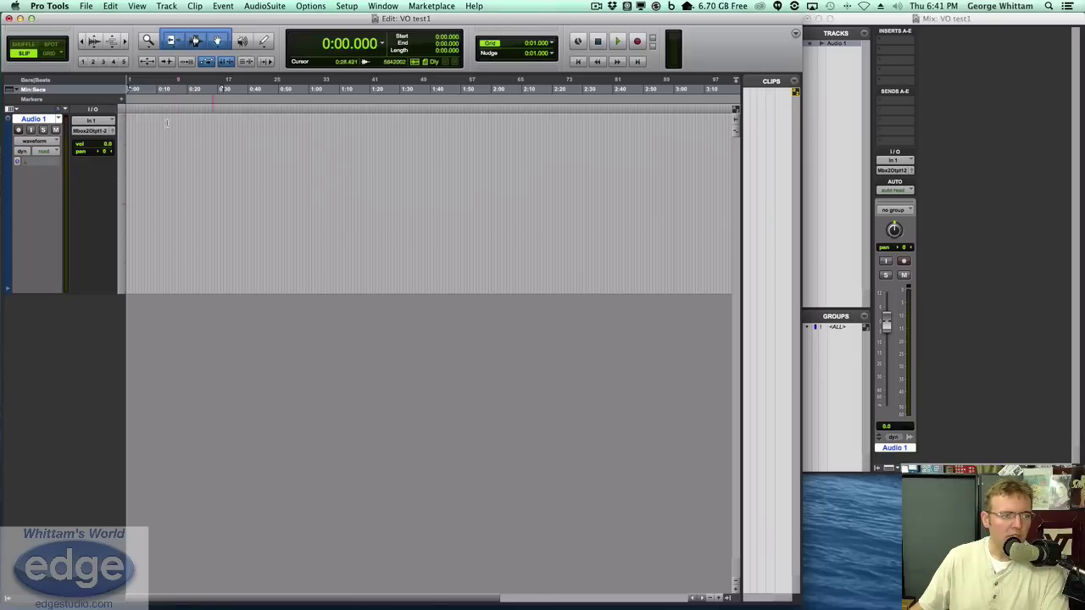
pyautogui.click(351, 4)
pyautogui.click(366, 30)
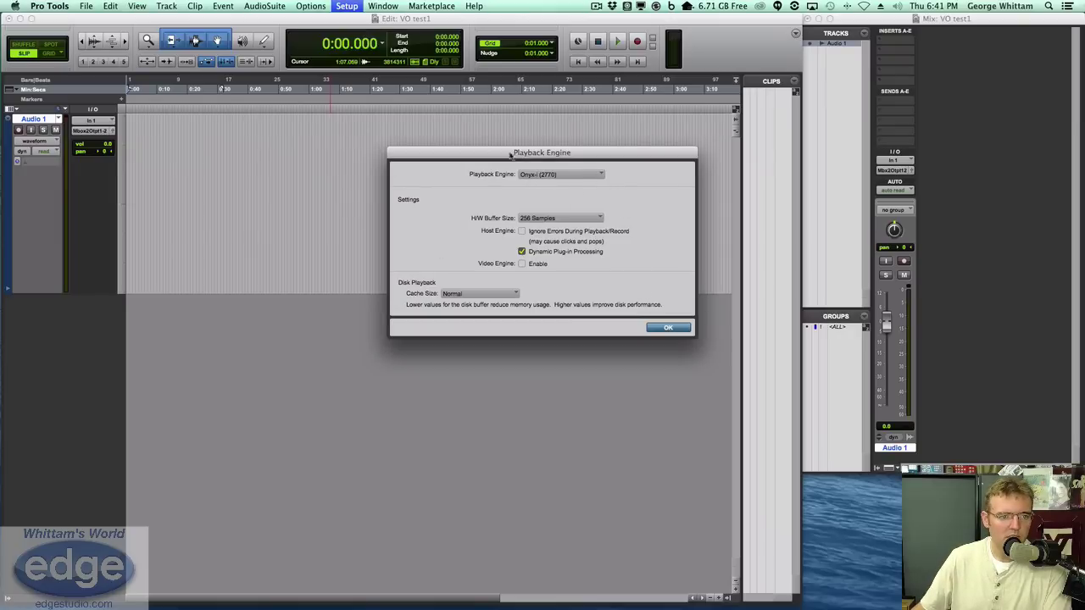
pyautogui.click(666, 328)
pyautogui.click(335, 5)
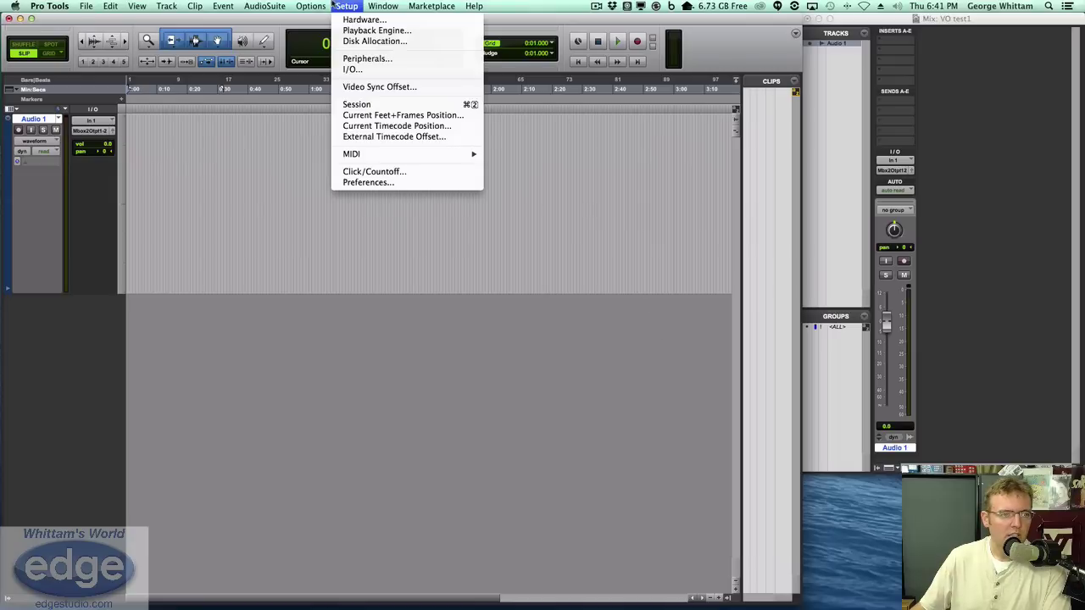
pyautogui.click(353, 69)
pyautogui.click(349, 104)
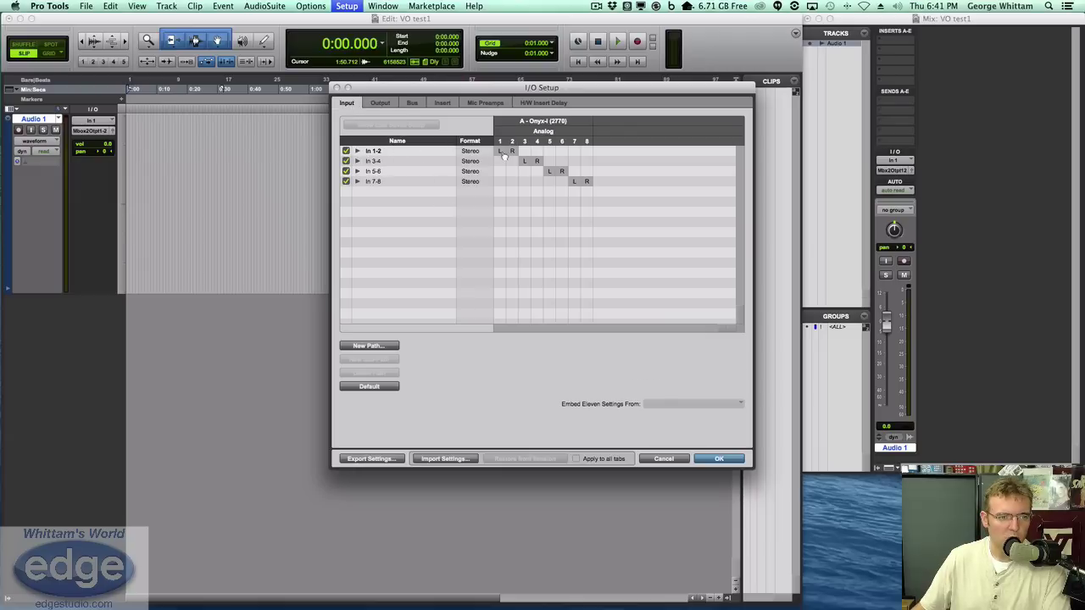
pyautogui.click(380, 103)
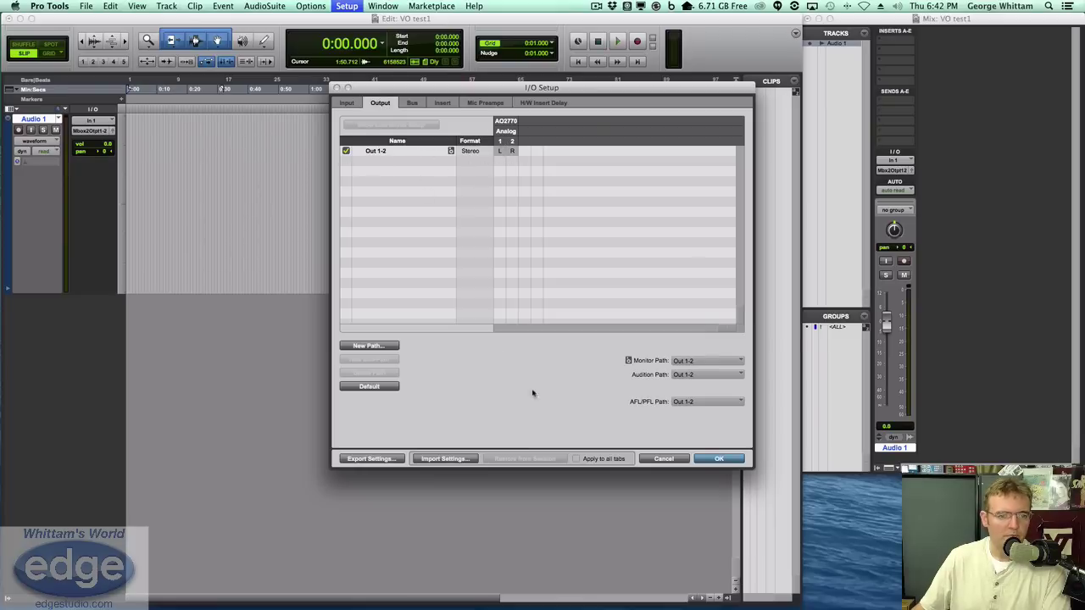
pyautogui.click(719, 458)
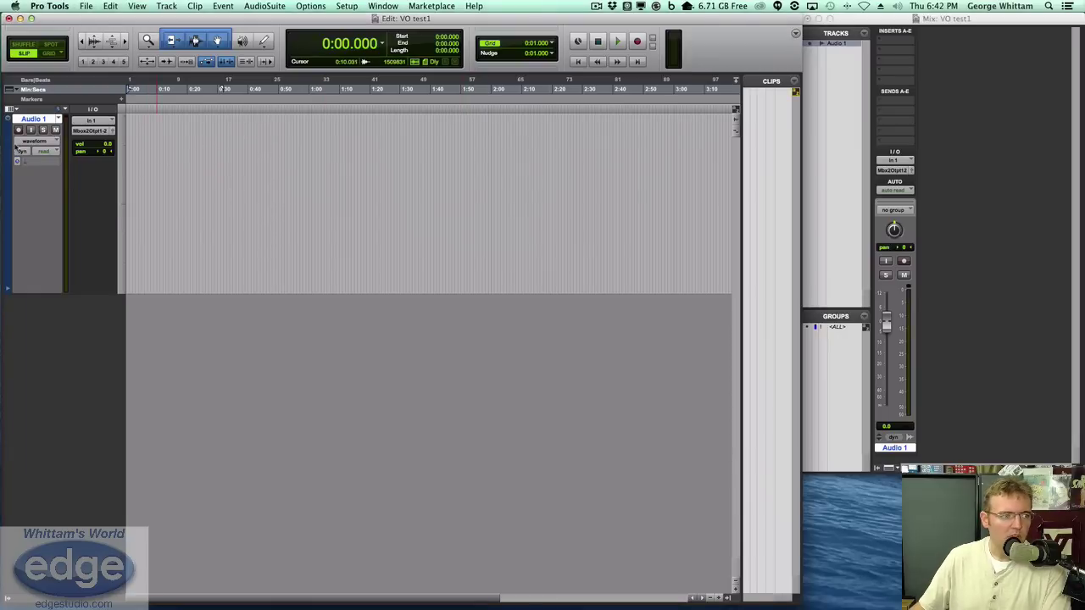
# Record-arm and mute Audio 1, then record a roughly ten-second take, Audio 1_01
pyautogui.click(19, 130)
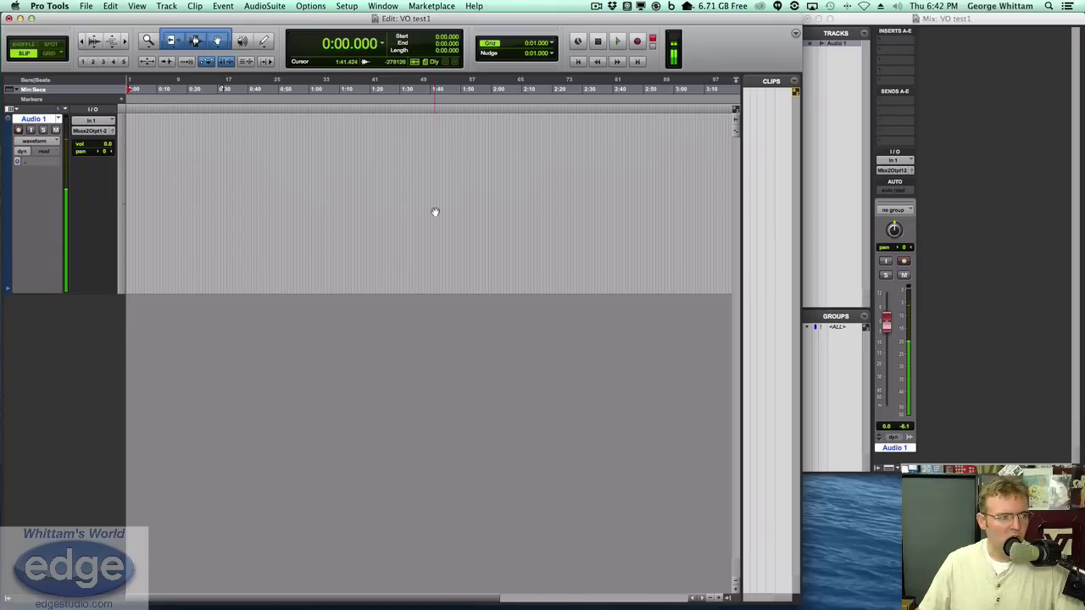
pyautogui.click(55, 130)
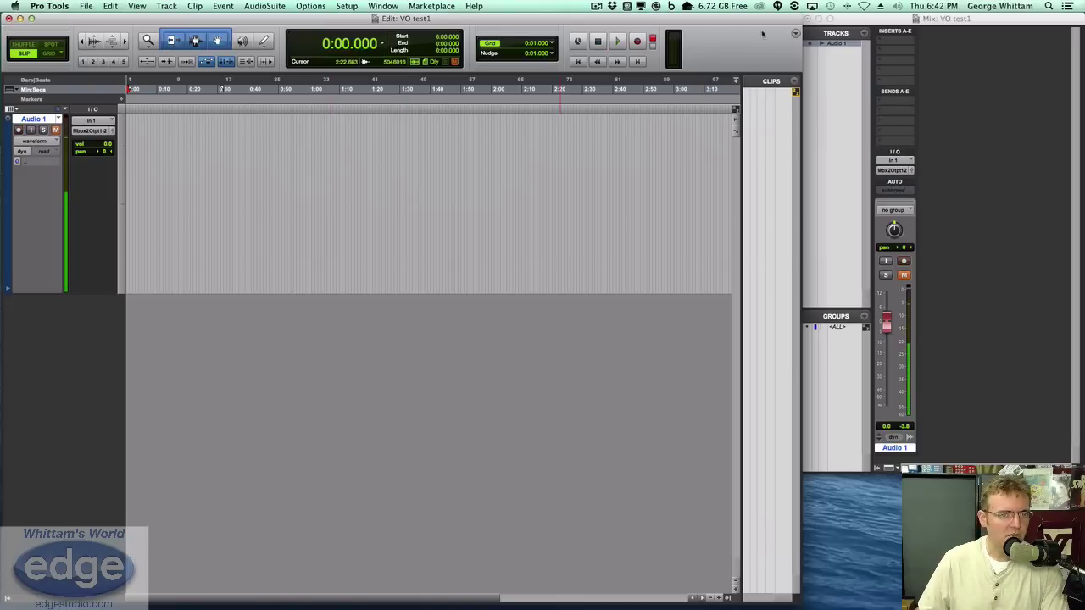
pyautogui.click(637, 40)
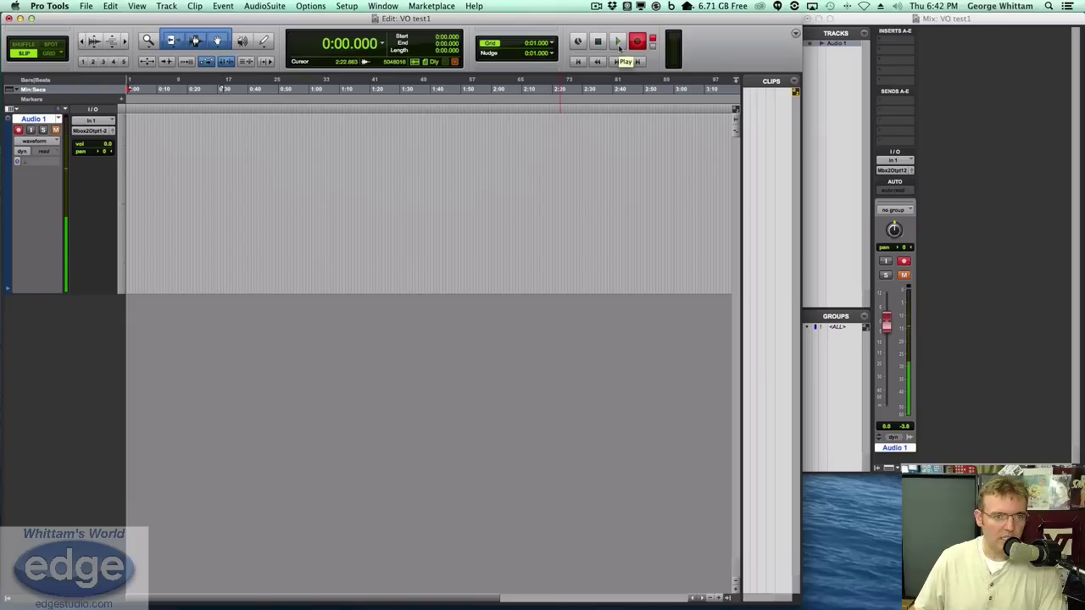
pyautogui.click(619, 47)
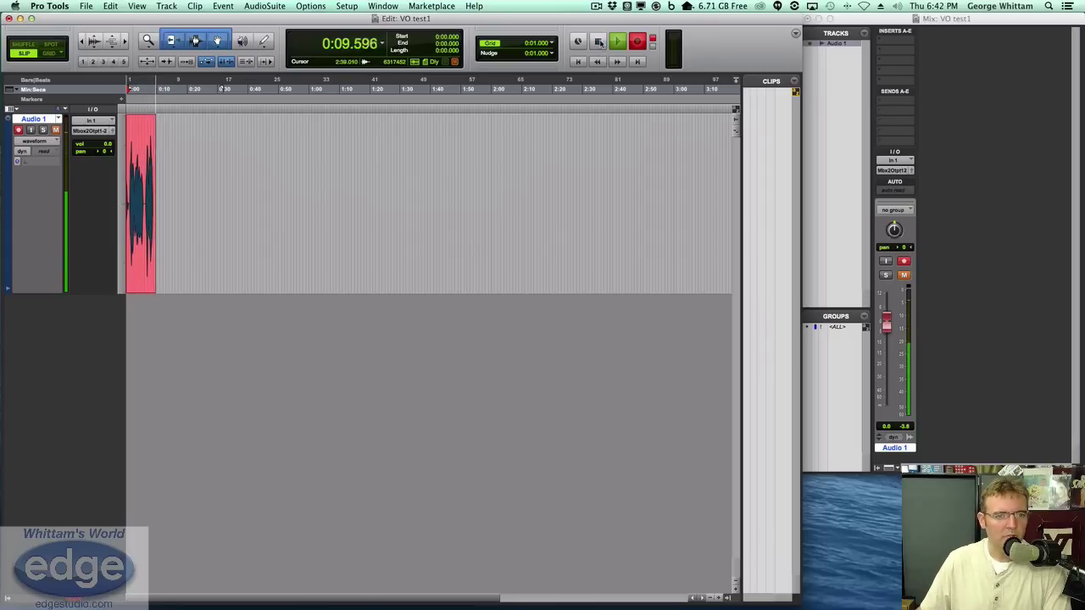
pyautogui.click(598, 41)
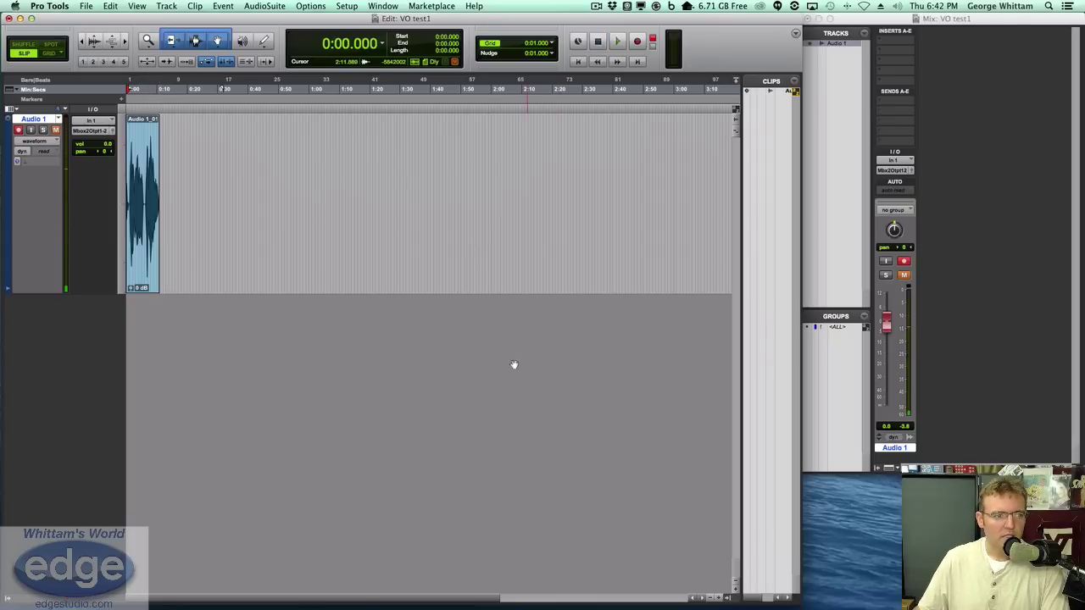
pyautogui.moveTo(489, 596)
pyautogui.hotkey('shift', 'r')
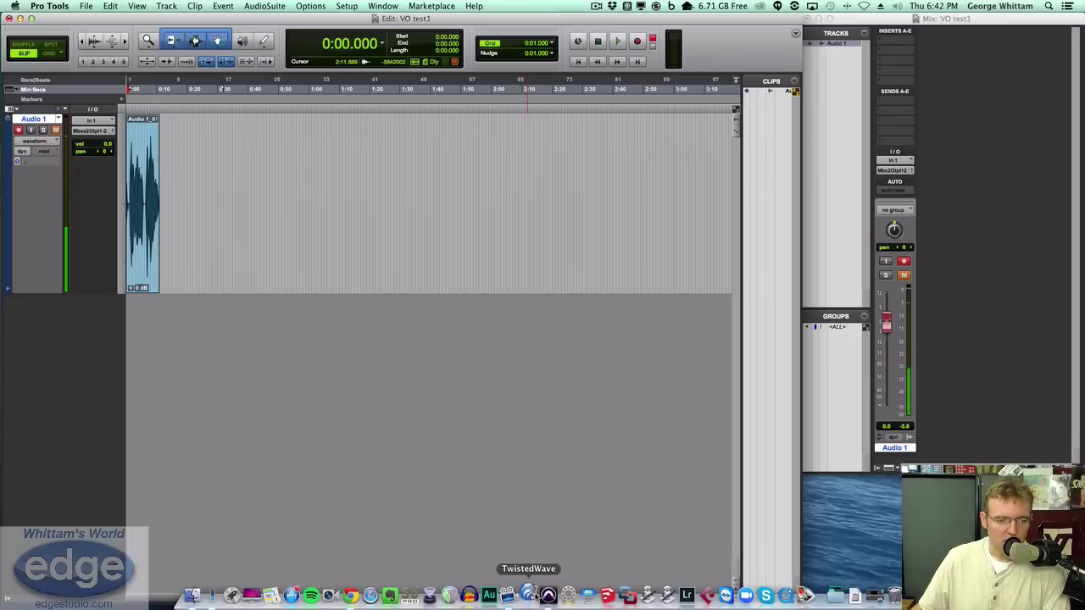
# In TwistedWave, record about 12.6 seconds of speech, postponing the software update prompt
pyautogui.click(530, 595)
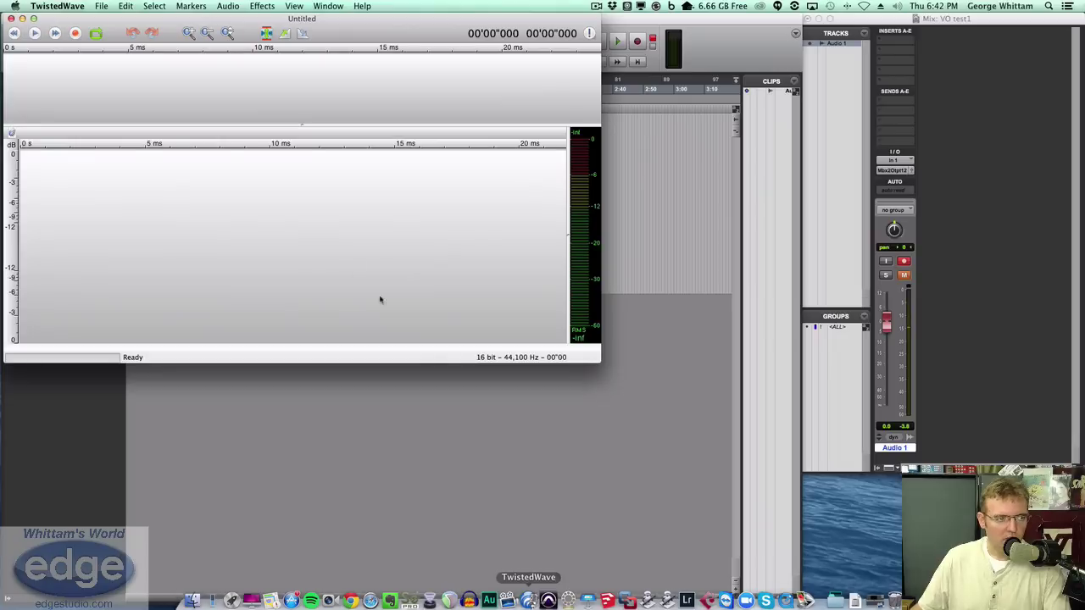
pyautogui.press('super+r')
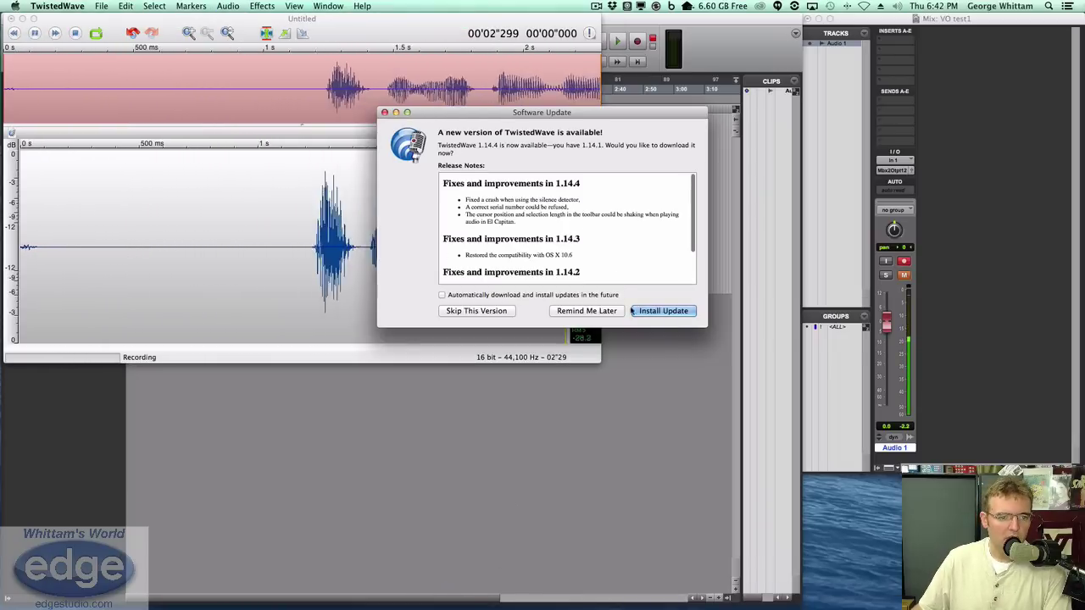
pyautogui.click(585, 311)
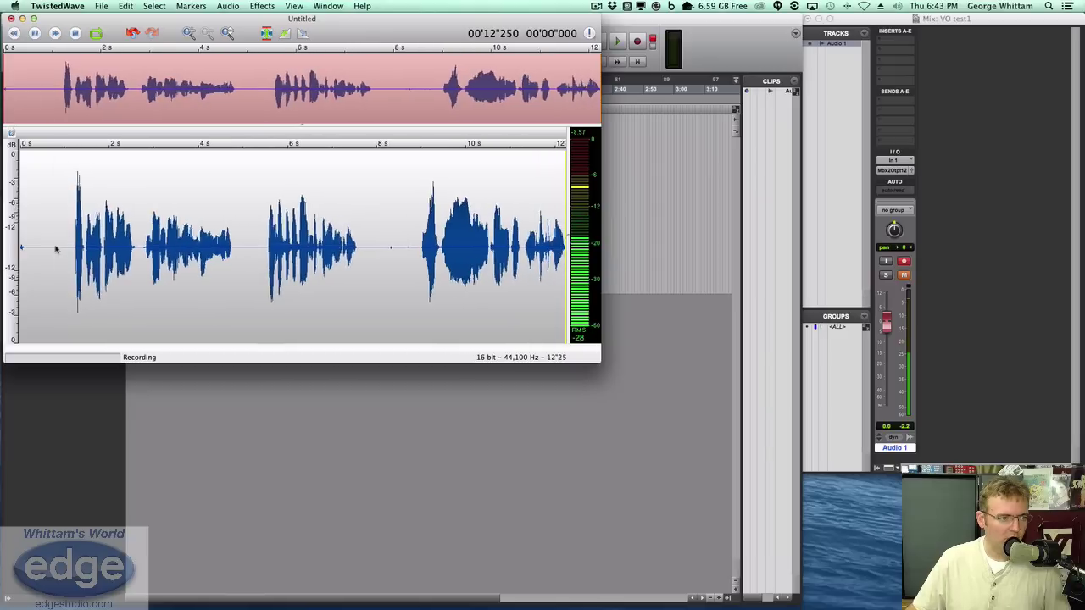
pyautogui.press('space')
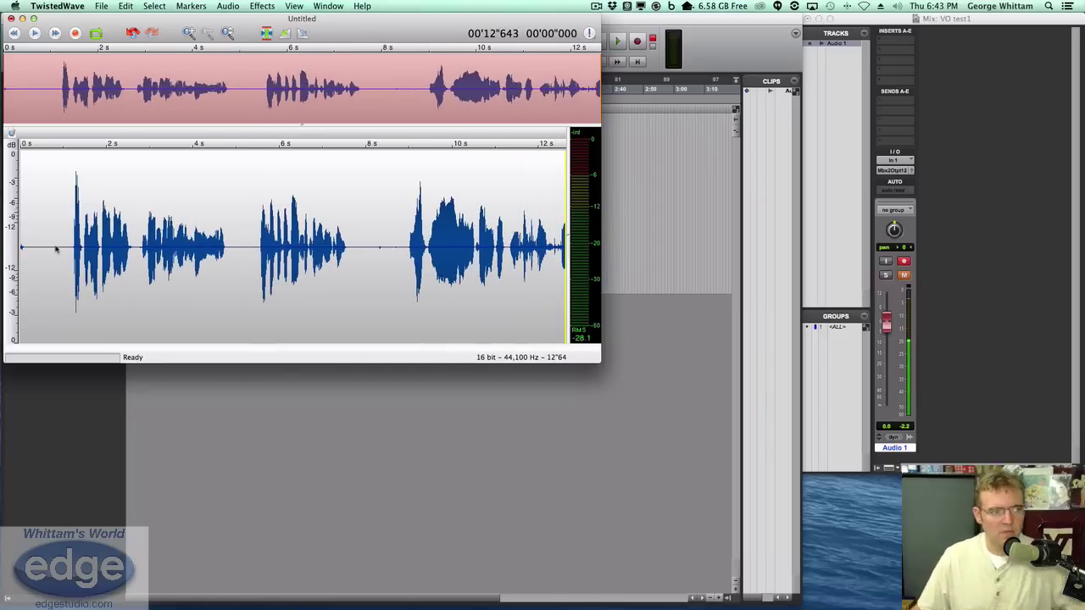
# Set both TwistedWave's input and output devices to Onyx-i (2770)
pyautogui.click(218, 6)
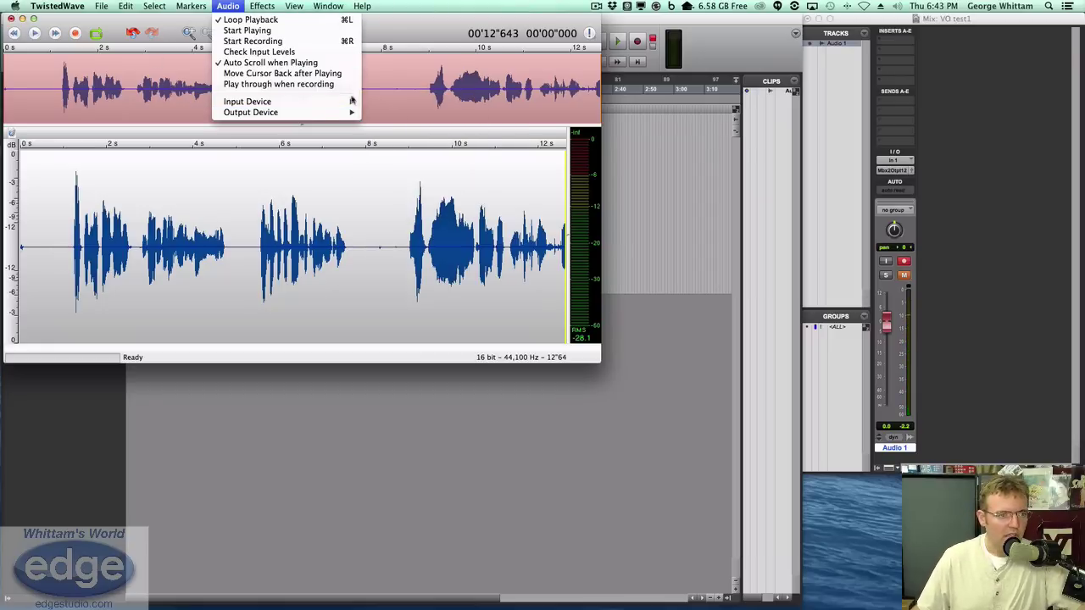
pyautogui.moveTo(352, 103)
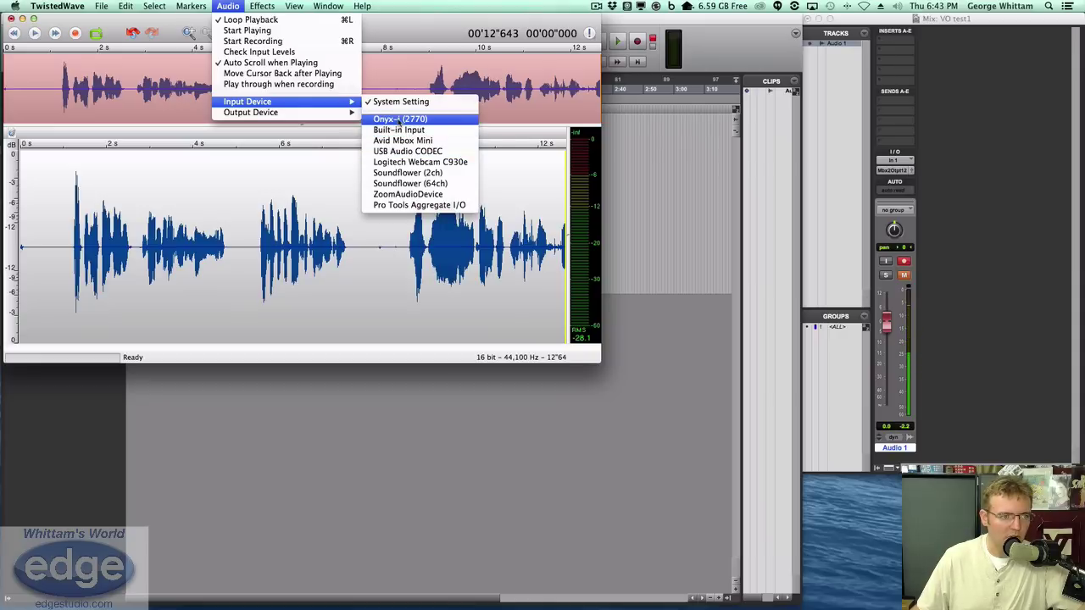
pyautogui.click(399, 119)
pyautogui.click(252, 6)
pyautogui.moveTo(239, 6)
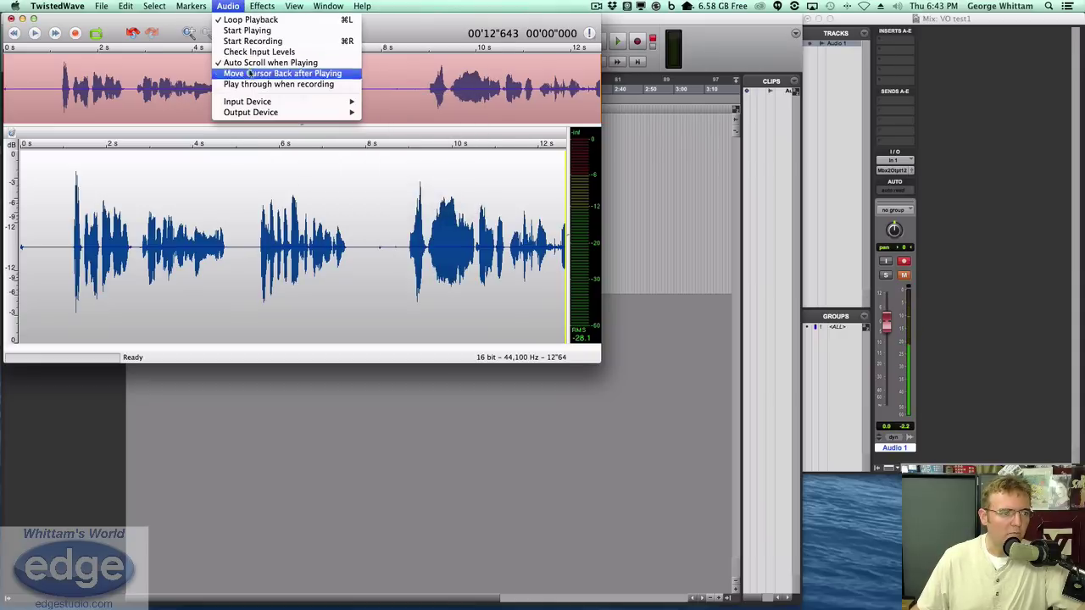
pyautogui.moveTo(348, 112)
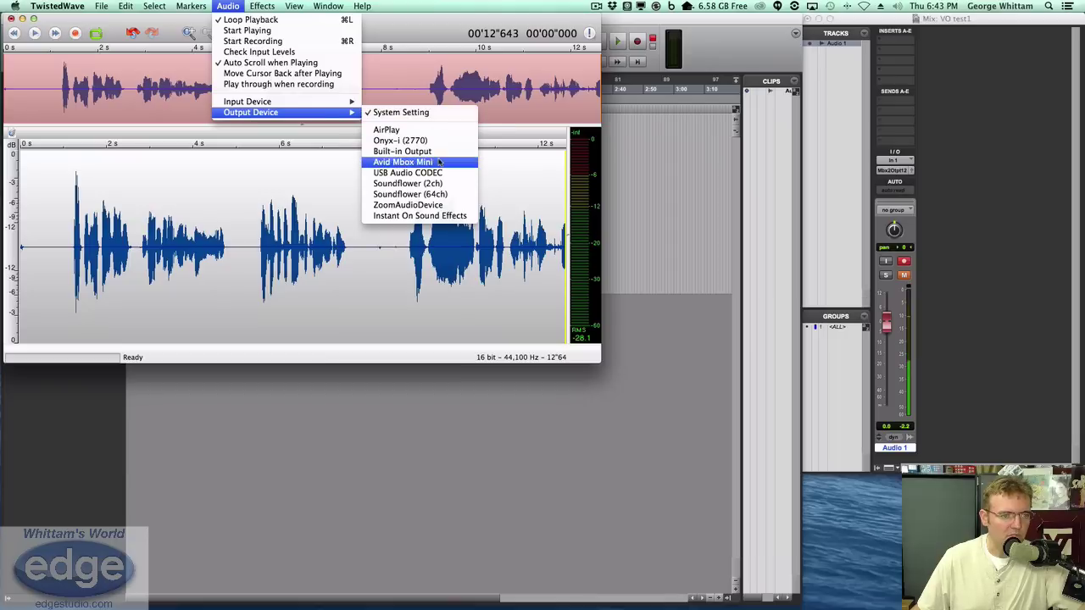
pyautogui.click(388, 141)
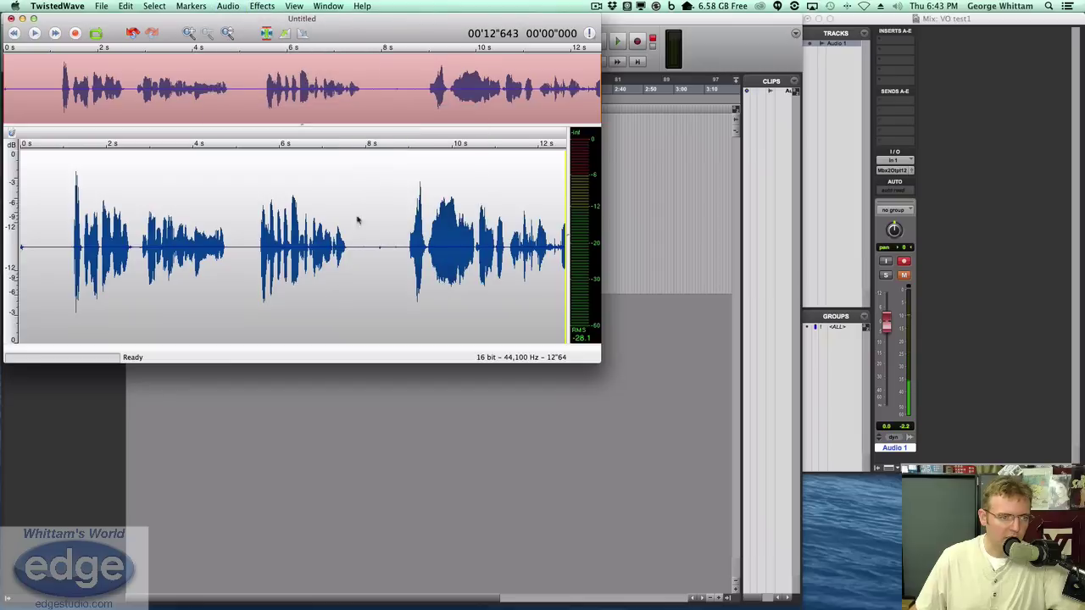
# Play the take back from about 1.1 s and move the play position around the waveform
pyautogui.click(329, 242)
pyautogui.click(69, 262)
pyautogui.press('space')
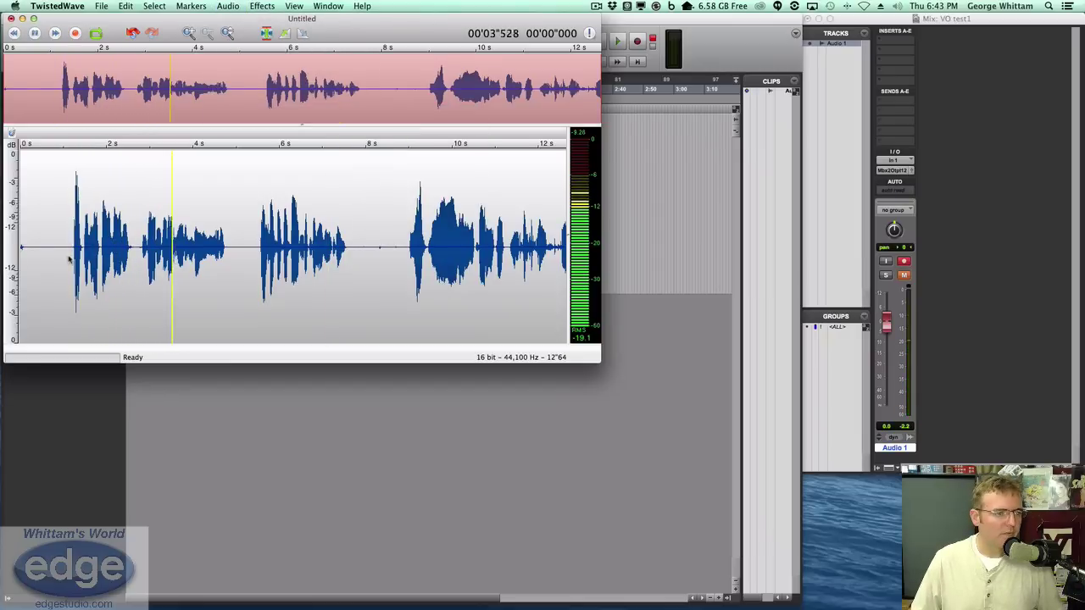
pyautogui.press('space')
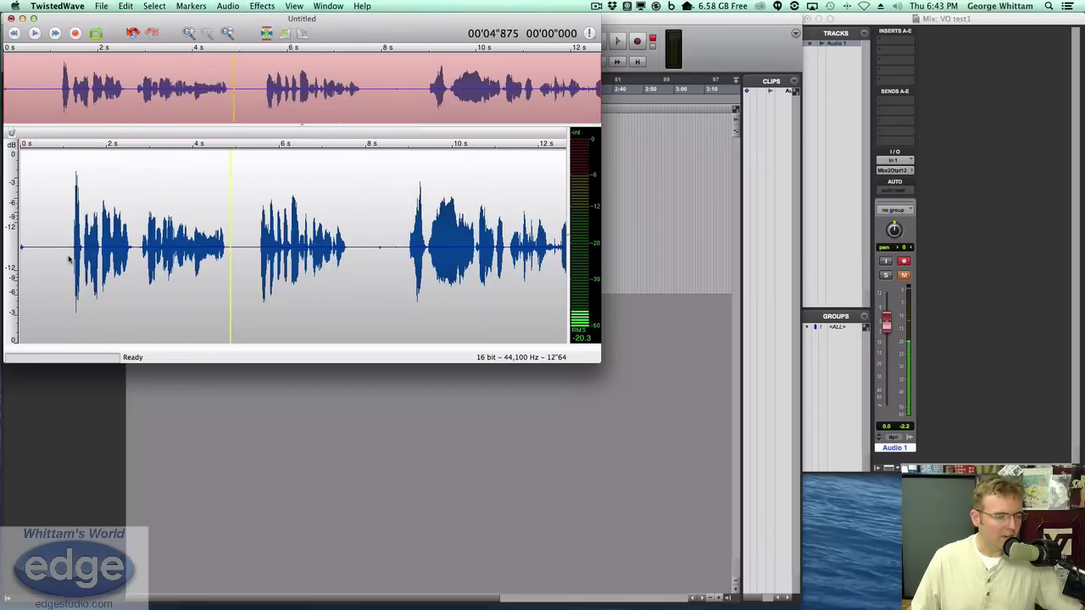
pyautogui.click(69, 261)
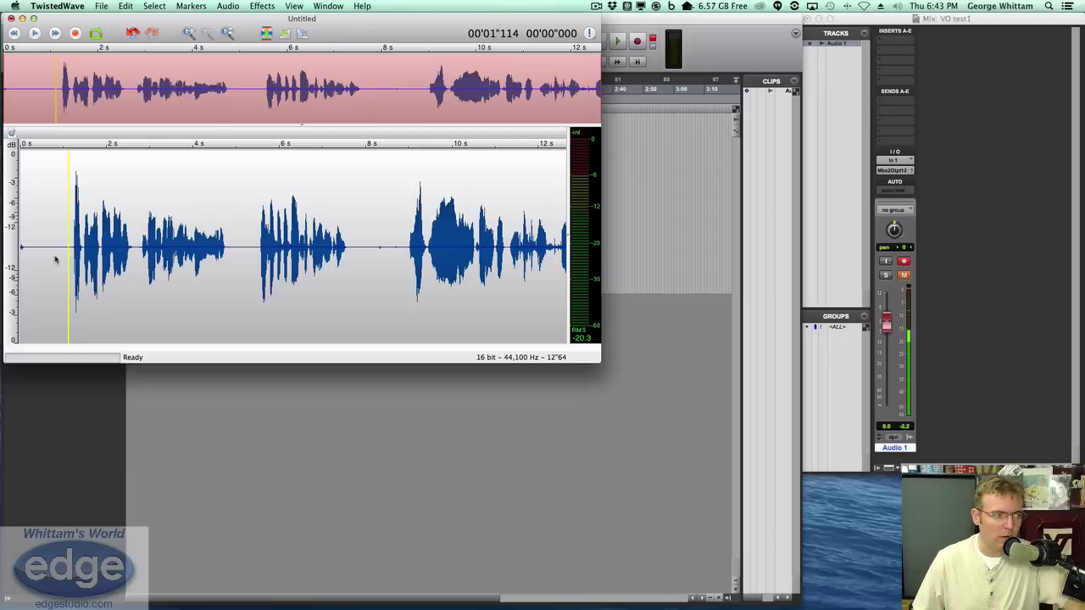
pyautogui.click(55, 261)
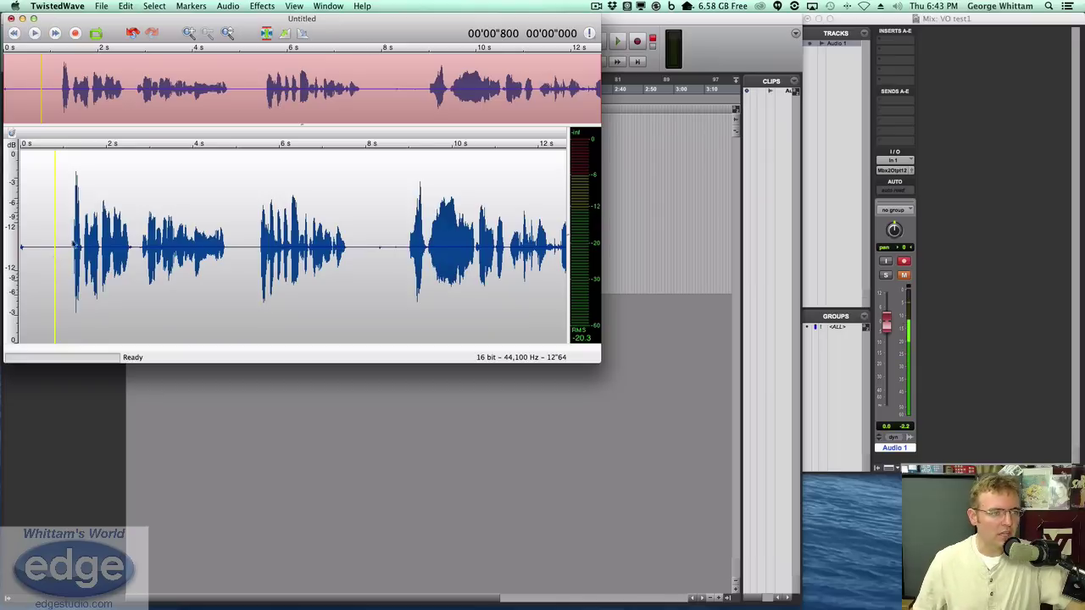
pyautogui.click(239, 217)
pyautogui.click(364, 244)
pyautogui.doubleClick(364, 244)
pyautogui.click(364, 244)
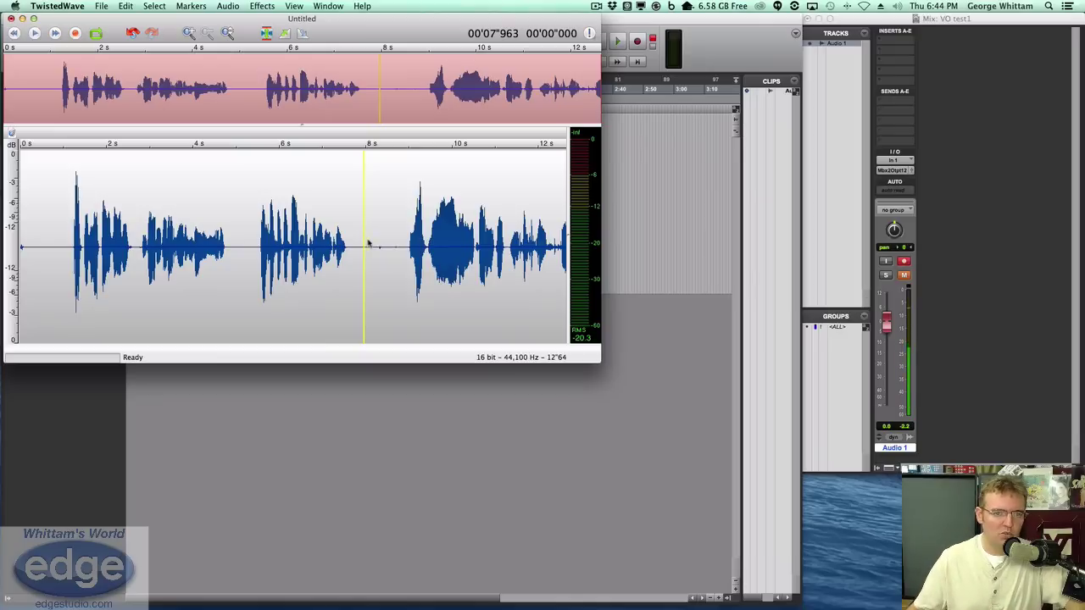
# In Pro Tools, widen the Clips list and record a short clip, Audio 1_02, from 0:12.817
pyautogui.click(680, 32)
pyautogui.moveTo(744, 164); pyautogui.dragTo(662, 163)
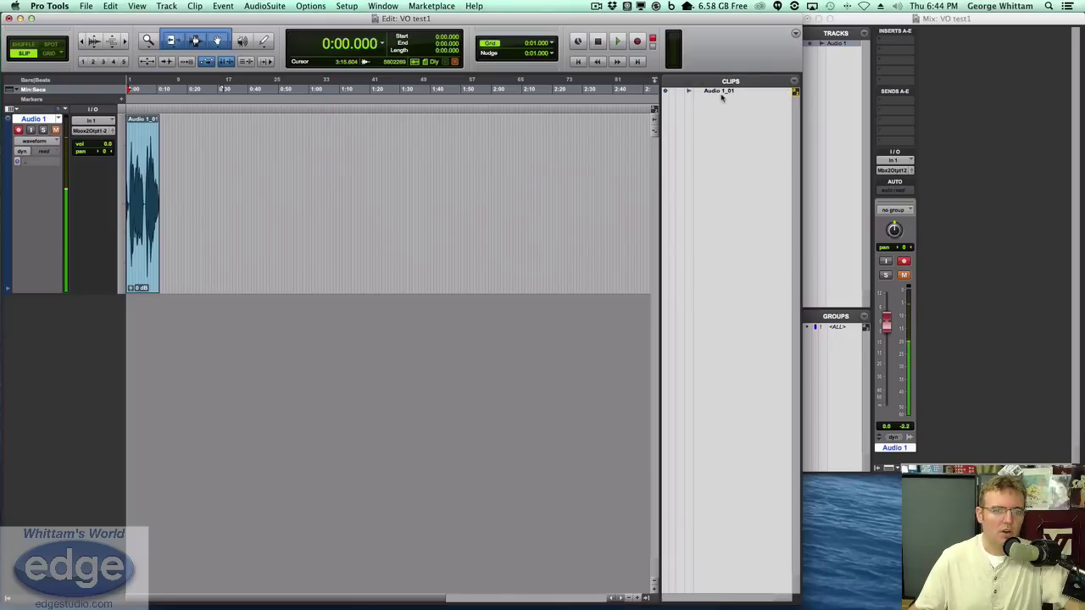
pyautogui.click(275, 162)
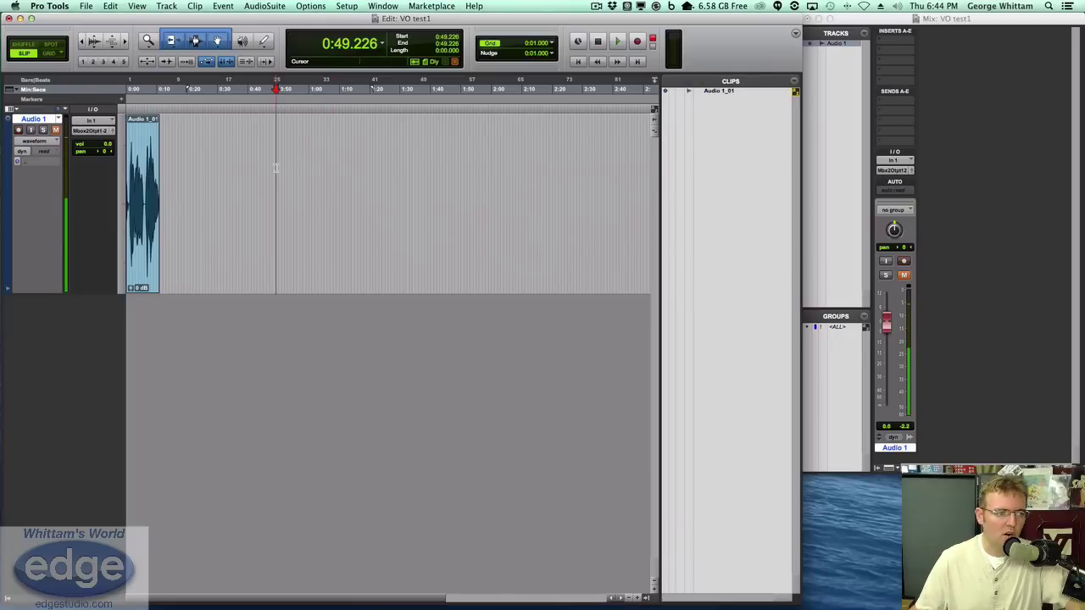
pyautogui.click(166, 167)
pyautogui.press('super+space')
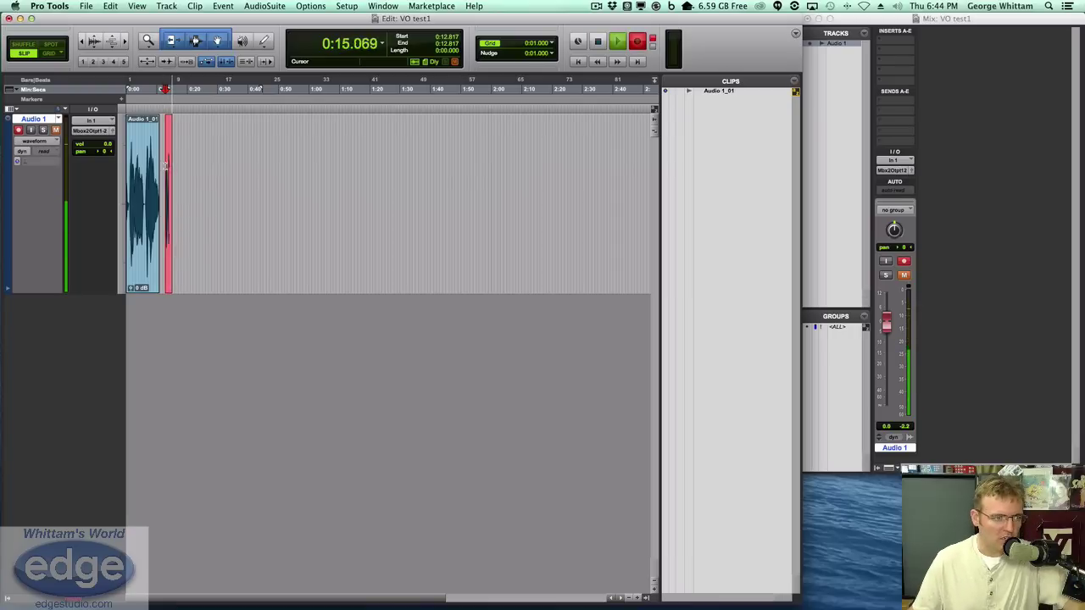
pyautogui.press('space')
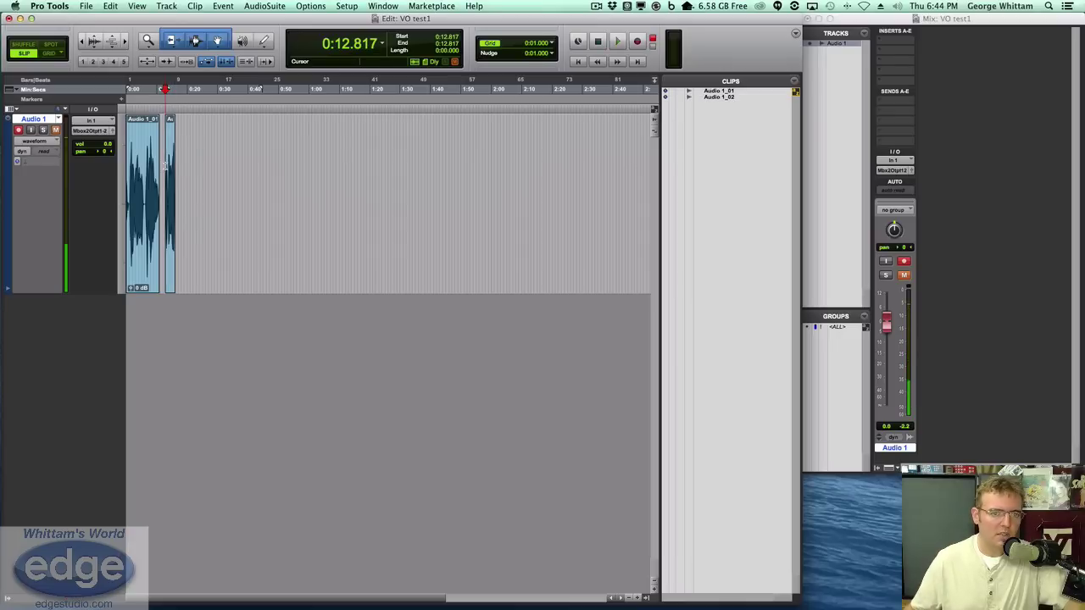
# Move the edit position to about 0:20.8, then return to TwistedWave with play position at 4.9 s
pyautogui.click(449, 170)
pyautogui.click(235, 169)
pyautogui.click(190, 174)
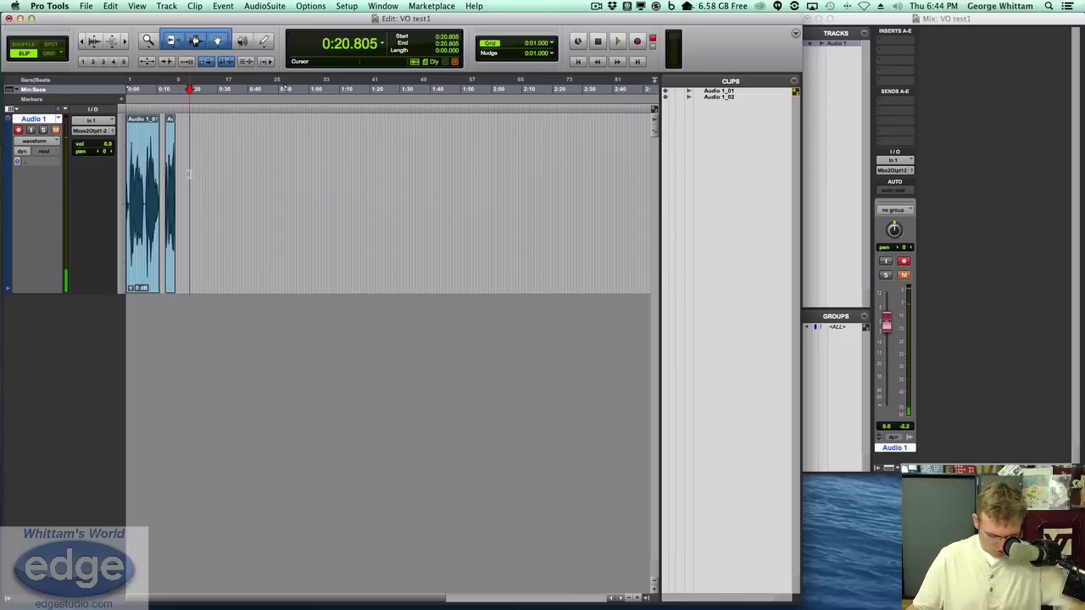
pyautogui.press('super+Tab')
pyautogui.click(234, 200)
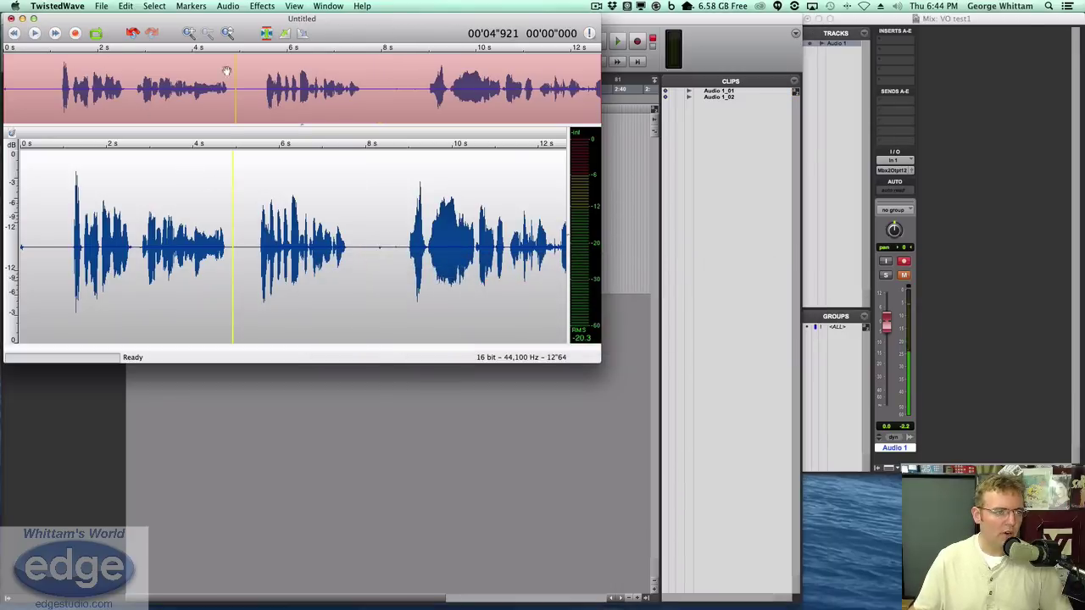
# Re-record the narration from 4.9 s to about 12.7 s and a pickup from 16.333 s to 17.75 s
pyautogui.click(74, 34)
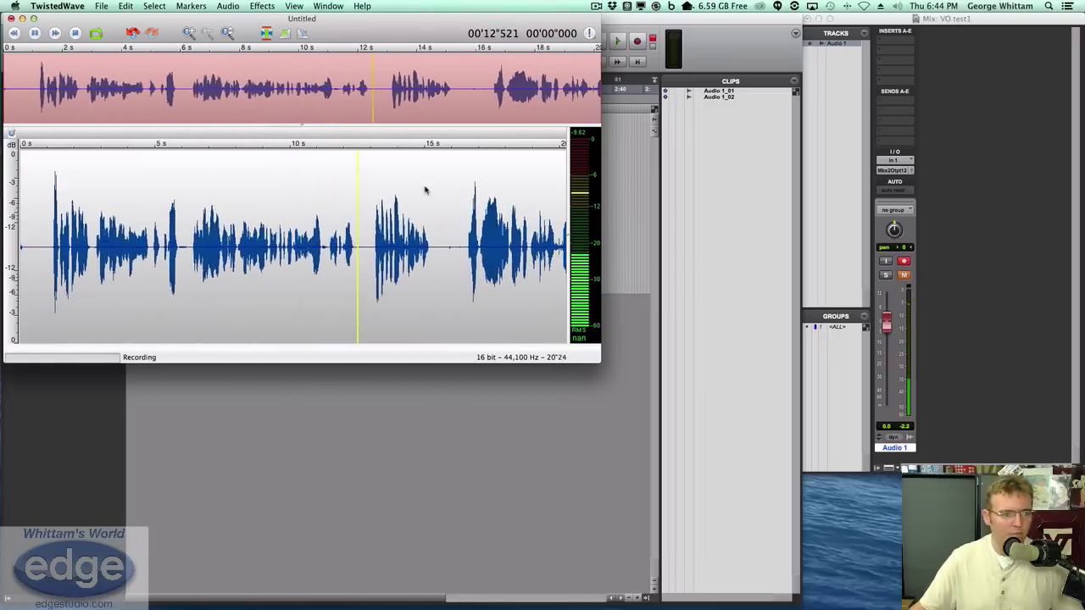
pyautogui.press('space')
pyautogui.click(457, 219)
pyautogui.press('super+r')
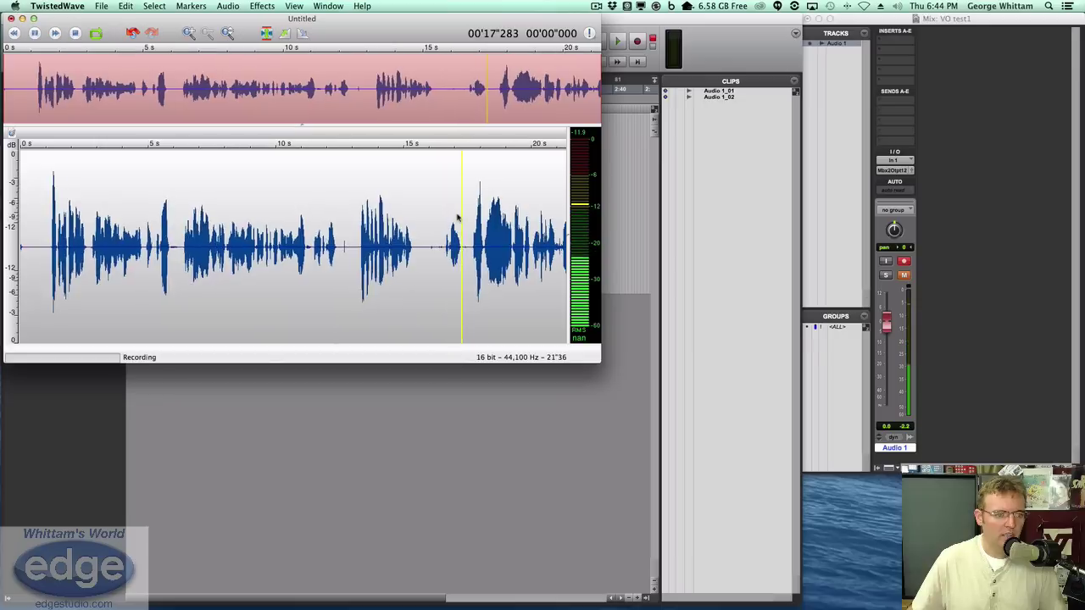
pyautogui.press('space')
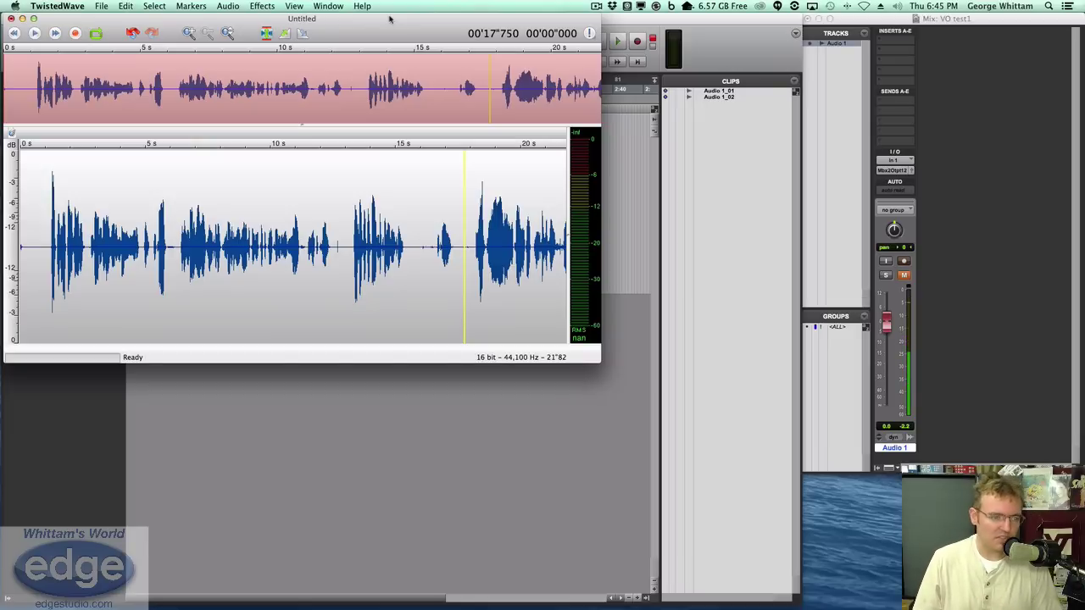
# Save the recording on the Desktop as TWtest.aif
pyautogui.press('super+s')
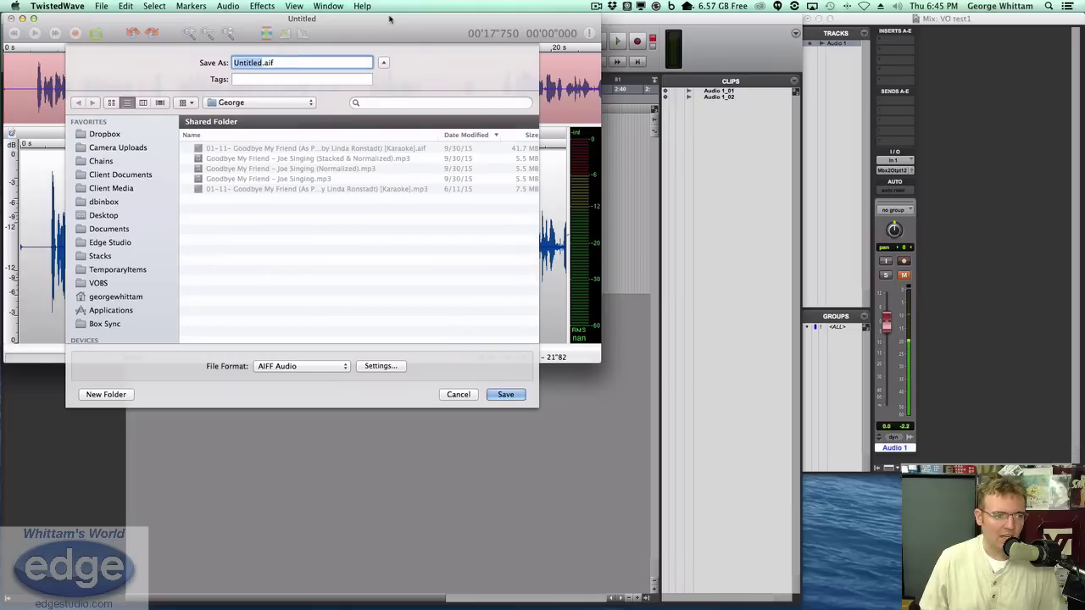
pyautogui.click(100, 215)
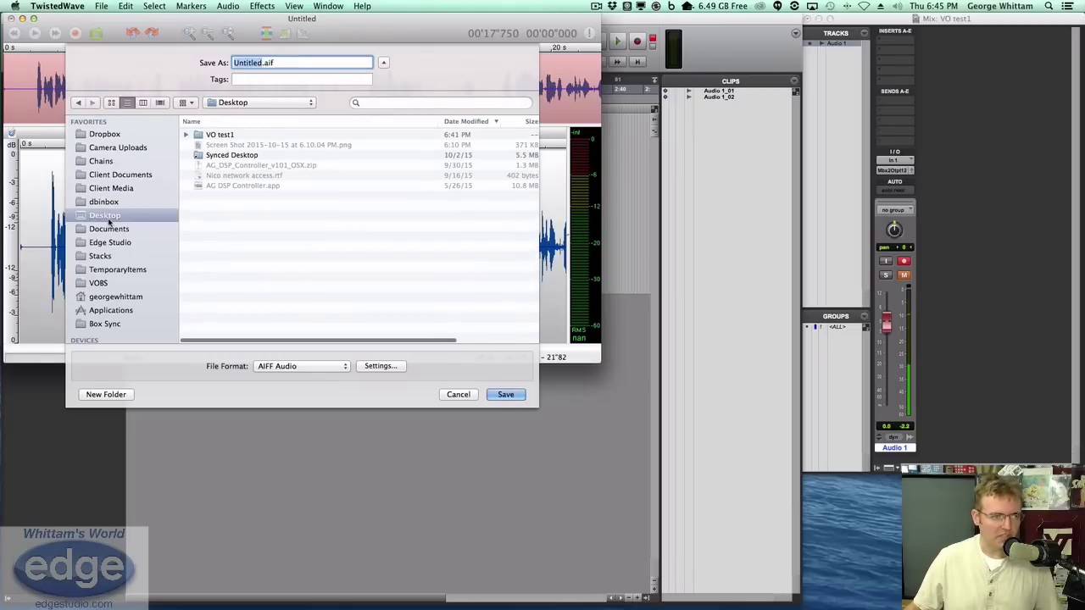
pyautogui.write('Twisted')
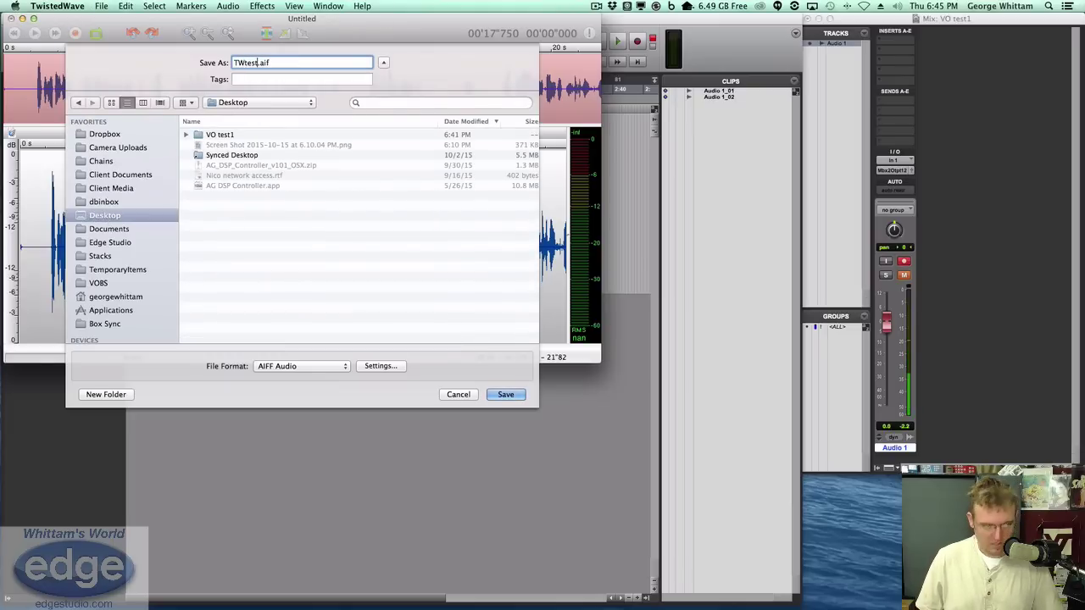
pyautogui.press('Return')
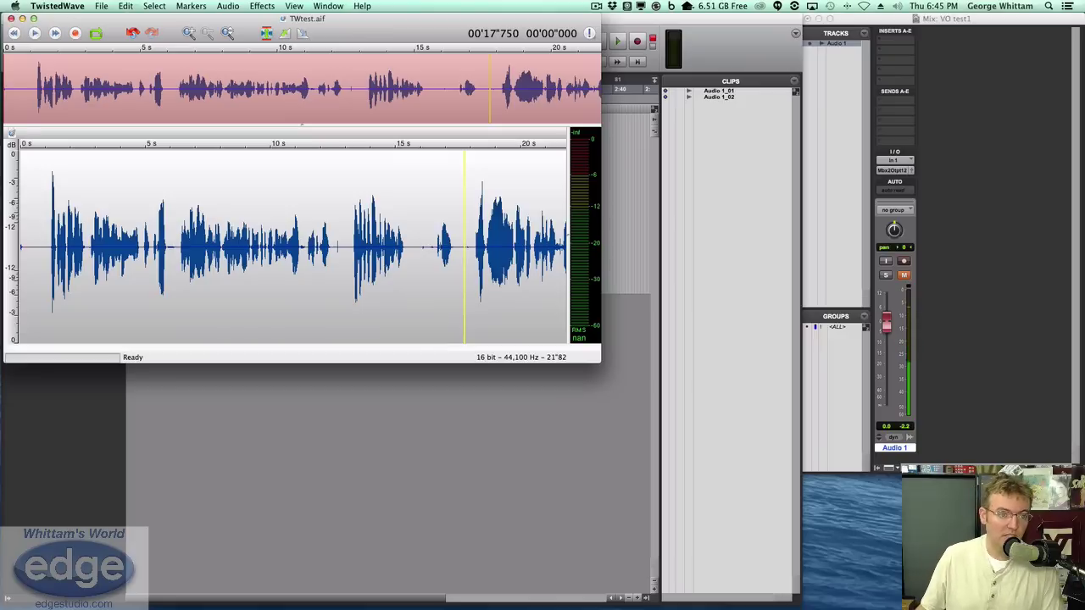
# Play the recording back from about 13.06 s to check it
pyautogui.click(348, 199)
pyautogui.press('space')
pyautogui.press('space')
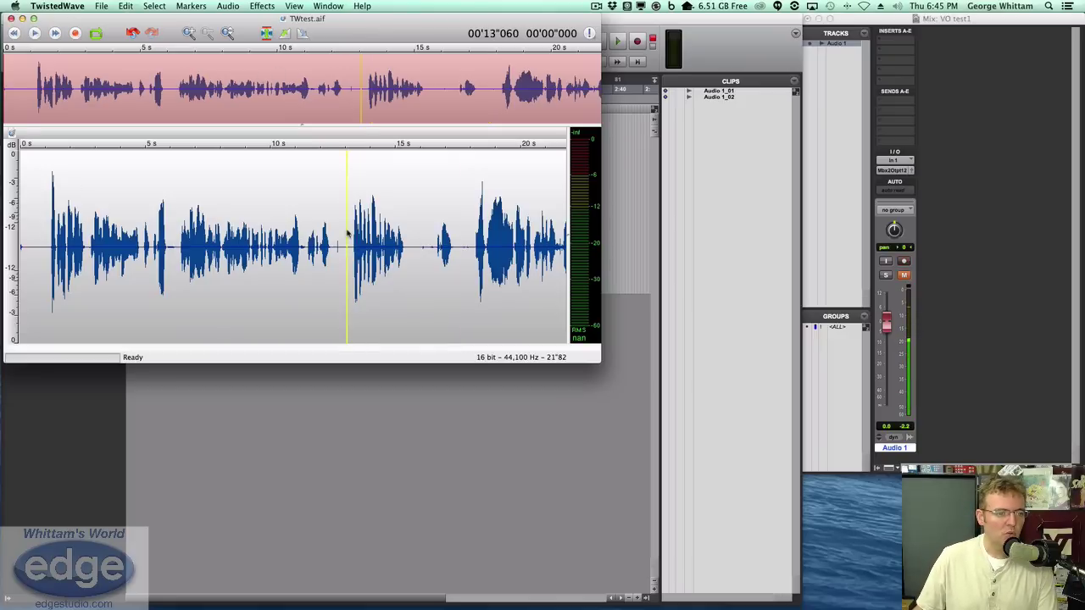
pyautogui.click(415, 261)
# Back in Pro Tools, record-arm Audio 1 and place the edit position at 0:14.675
pyautogui.press('super+Tab')
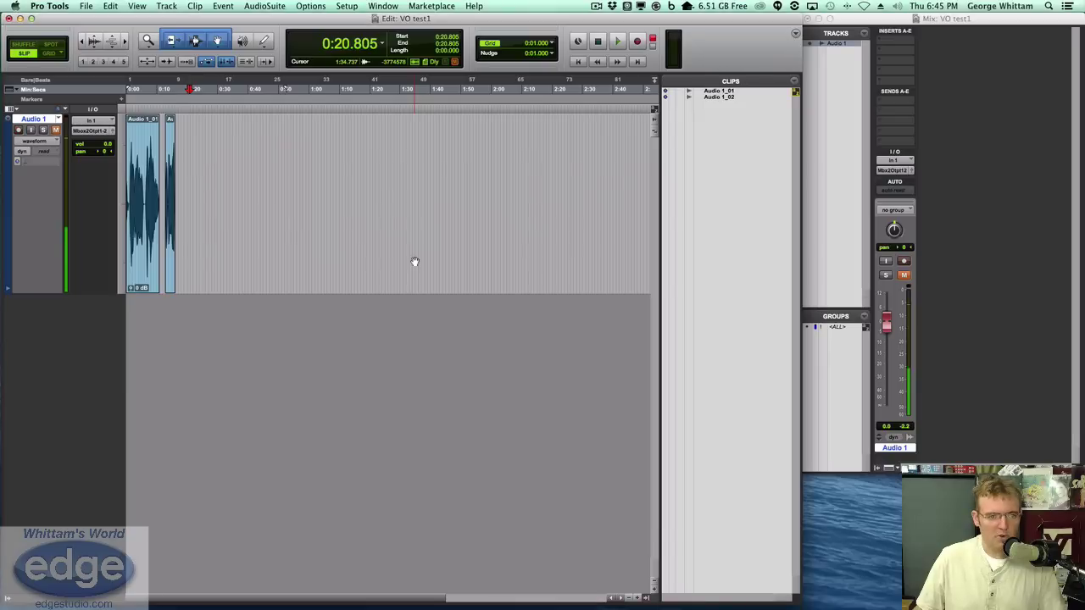
pyautogui.click(178, 180)
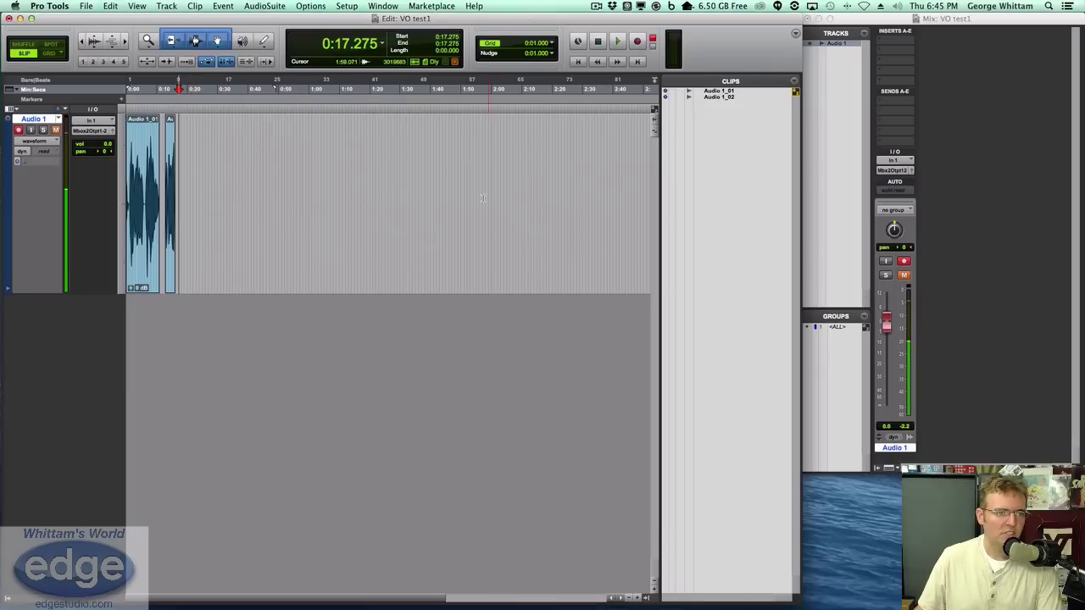
pyautogui.hotkey('shift', 'r')
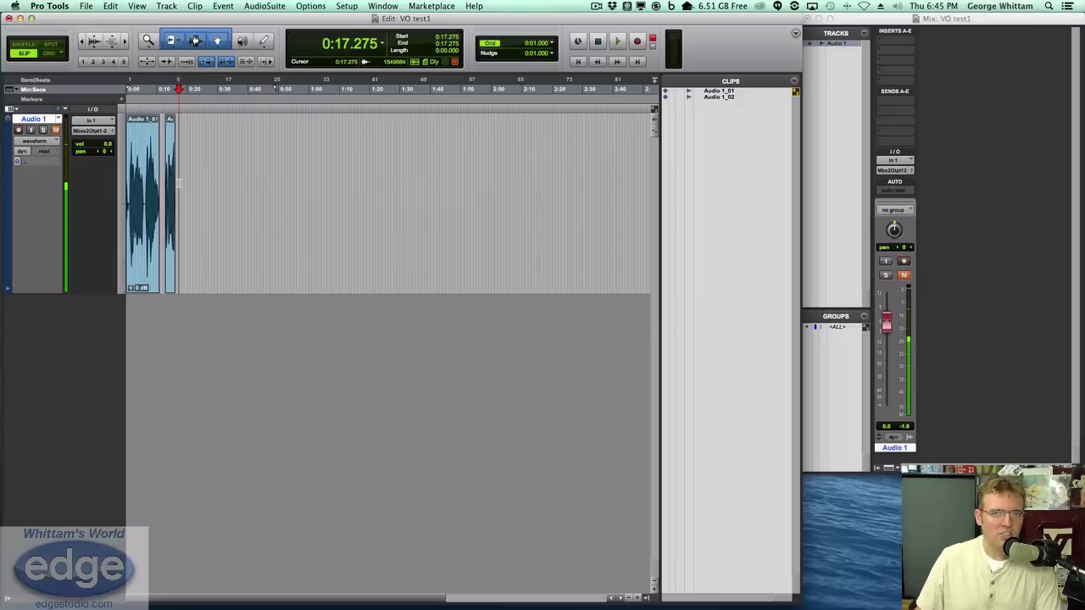
pyautogui.click(170, 173)
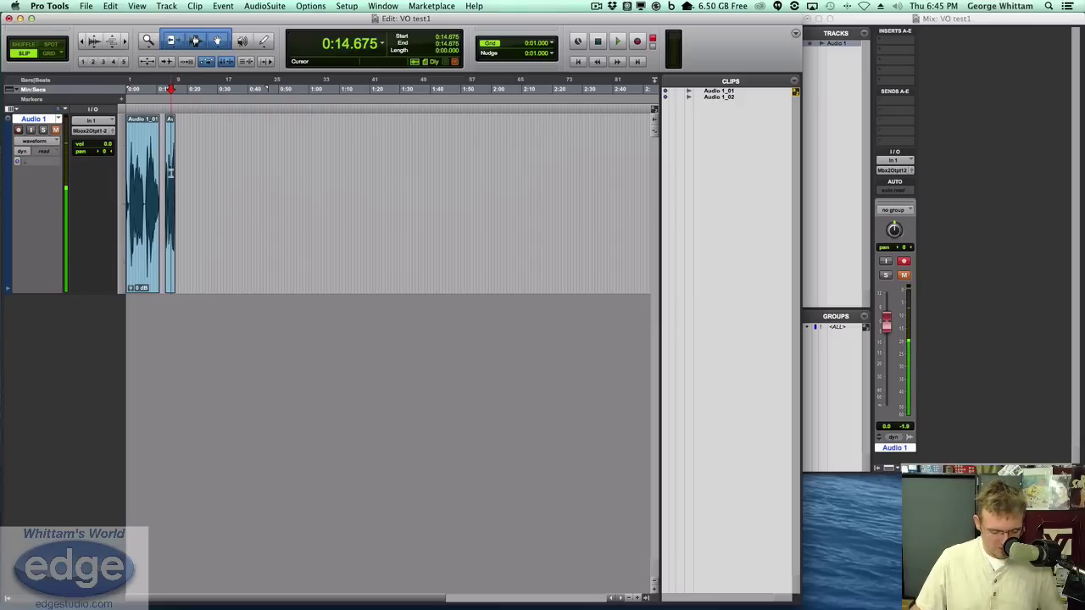
# Zoom in on the Audio 1_02 clip, comparing its waveform with the TwistedWave take
pyautogui.hscroll(1, 171, 169)
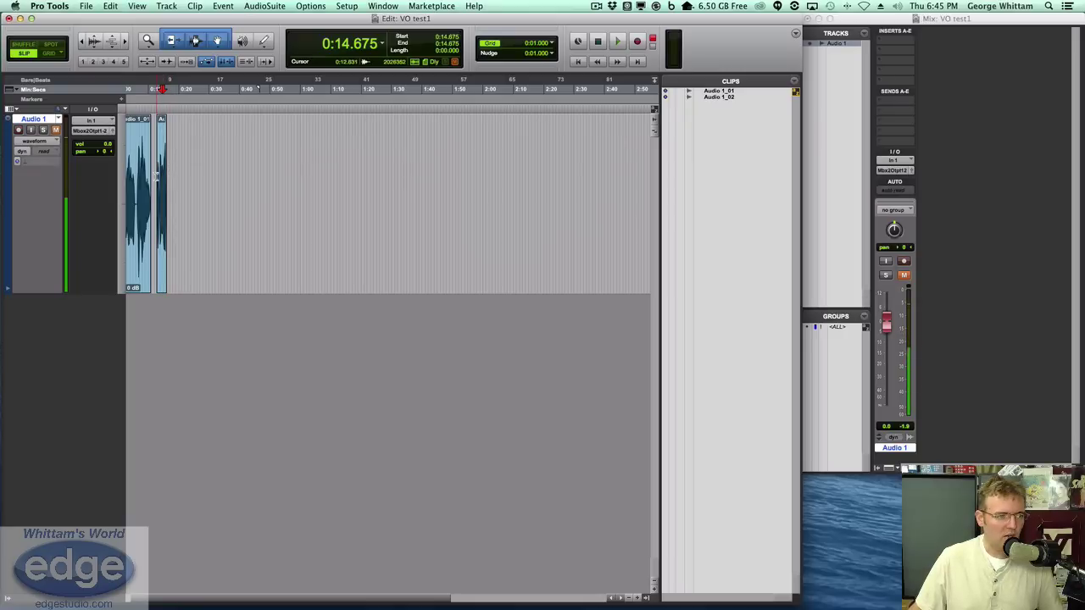
pyautogui.hscroll(-1, 155, 177)
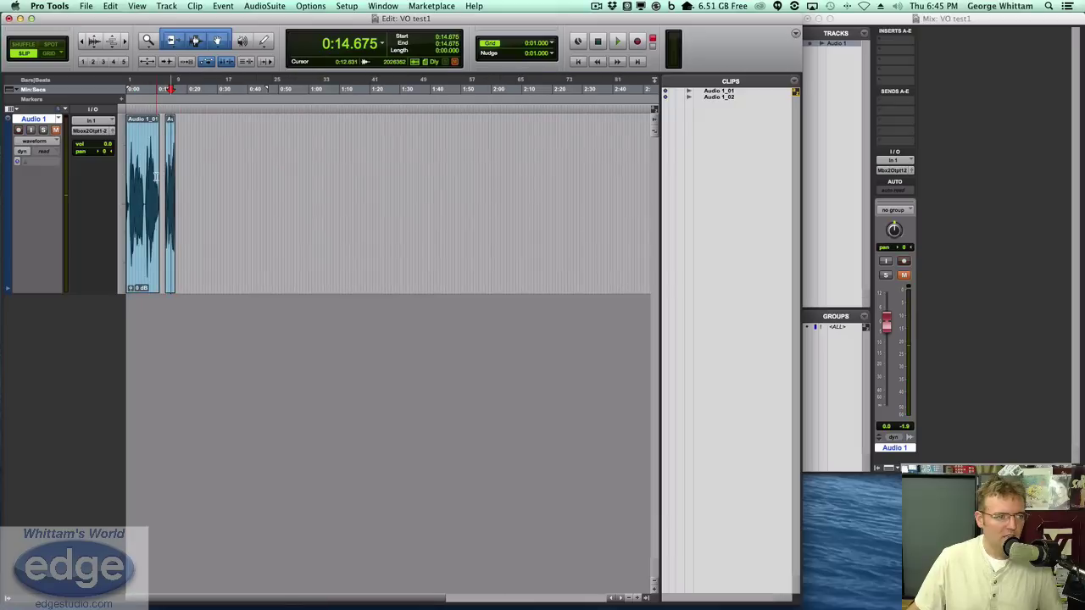
pyautogui.scroll(1, 150, 180)
pyautogui.scroll(4, 150, 180)
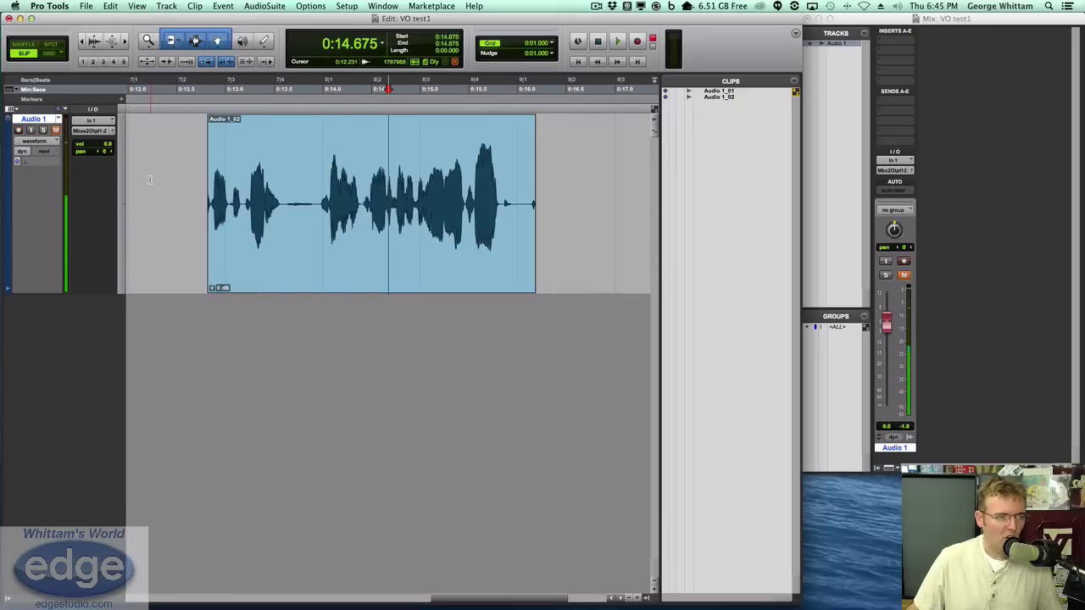
pyautogui.scroll(-2, 150, 180)
pyautogui.scroll(-2, 150, 180)
pyautogui.scroll(3, 151, 180)
pyautogui.press('super+Tab')
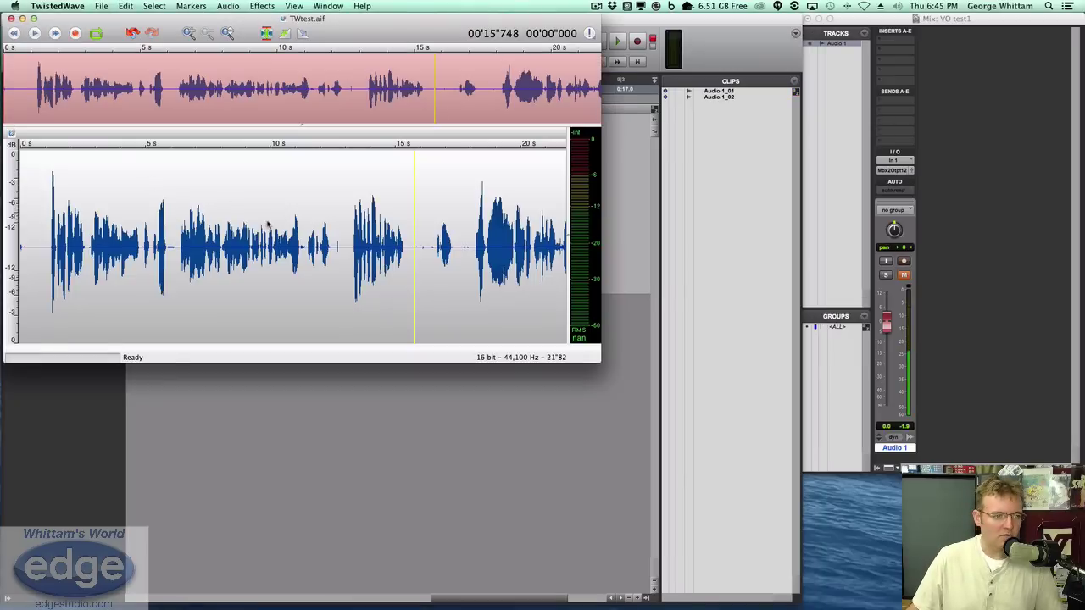
pyautogui.scroll(4, 303, 262)
pyautogui.scroll(-4, 305, 265)
pyautogui.scroll(4, 305, 264)
pyautogui.scroll(-4, 304, 263)
pyautogui.press('super+Tab')
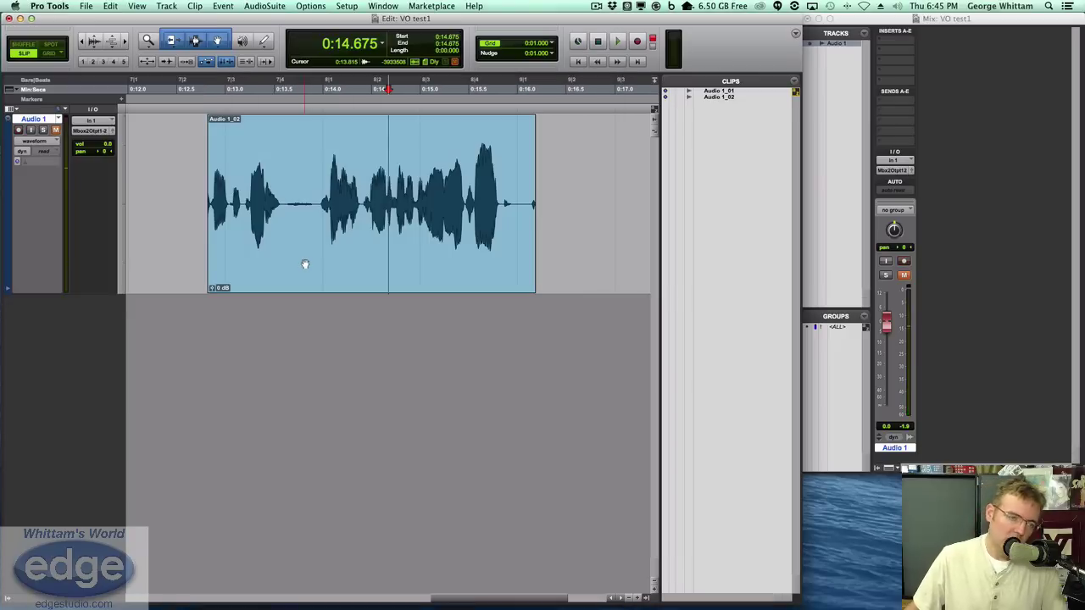
# Delete the unwanted sound between 0:13.961 and 0:14.448 from Audio 1_02
pyautogui.click(318, 203)
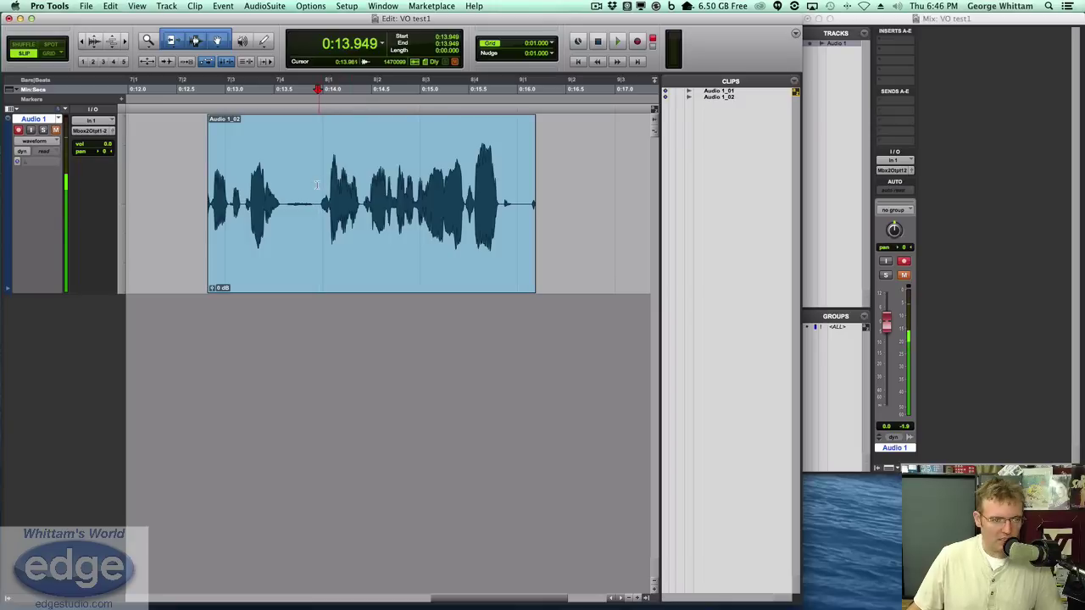
pyautogui.moveTo(319, 184); pyautogui.dragTo(366, 188)
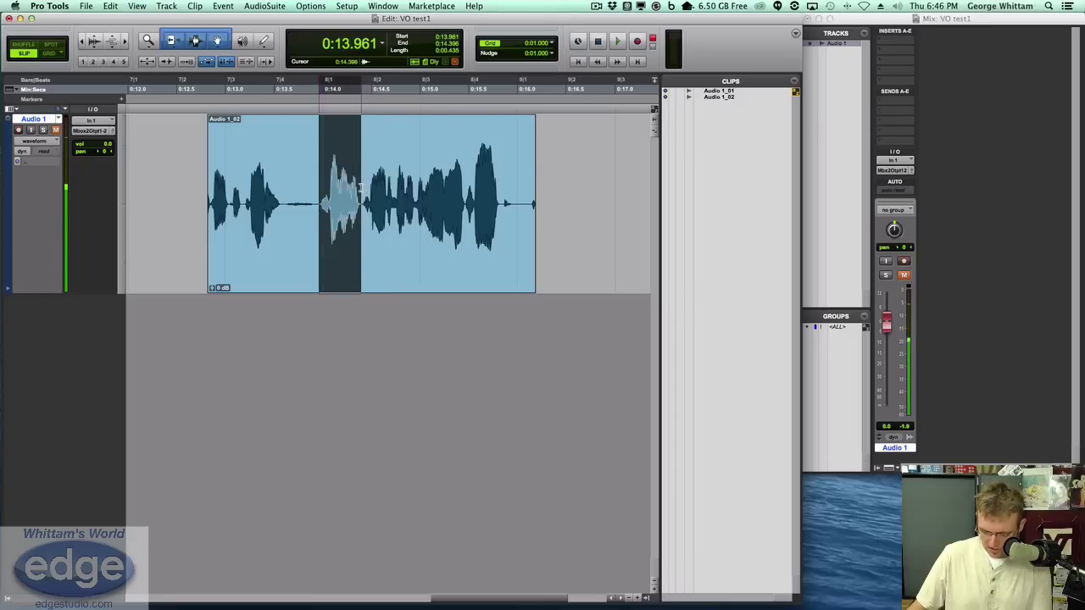
pyautogui.press('Delete')
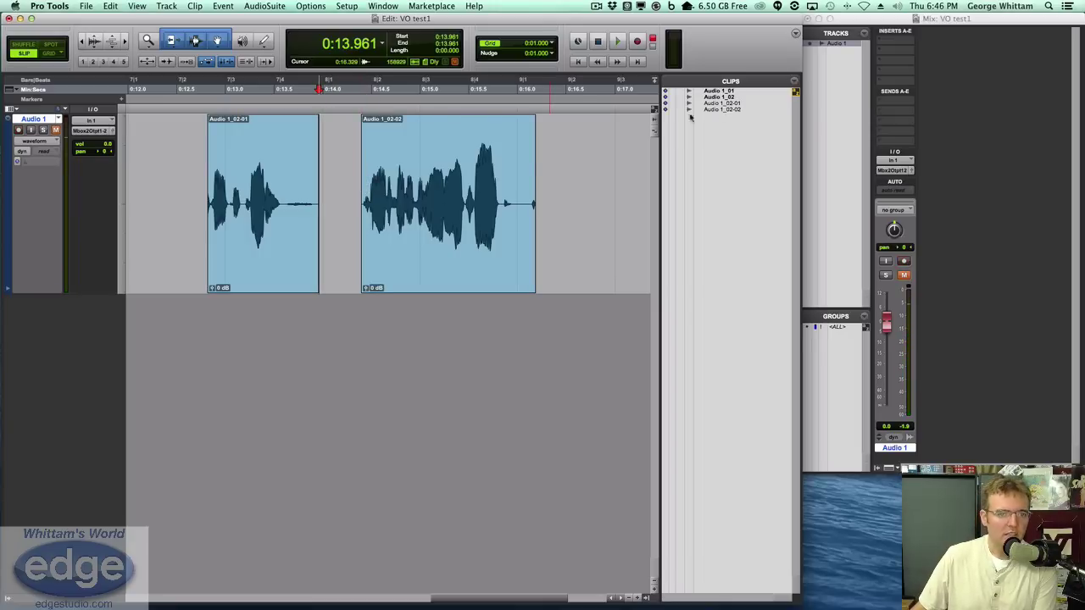
# Select clips Audio 1_02-01 and Audio 1_02-02 in turn, in the Clips list and on the track
pyautogui.click(735, 102)
pyautogui.click(735, 108)
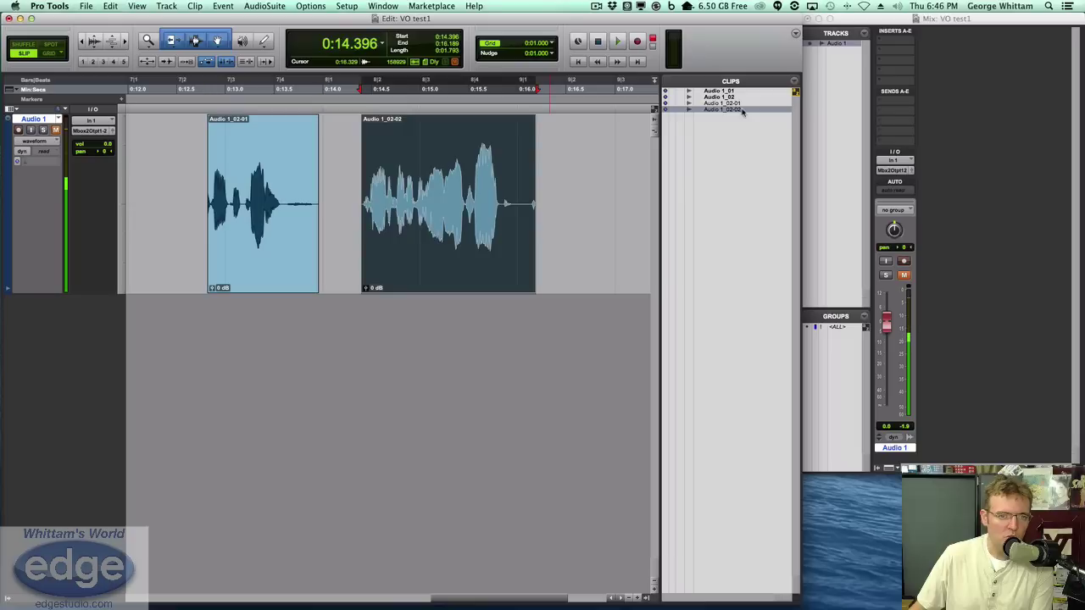
pyautogui.click(738, 102)
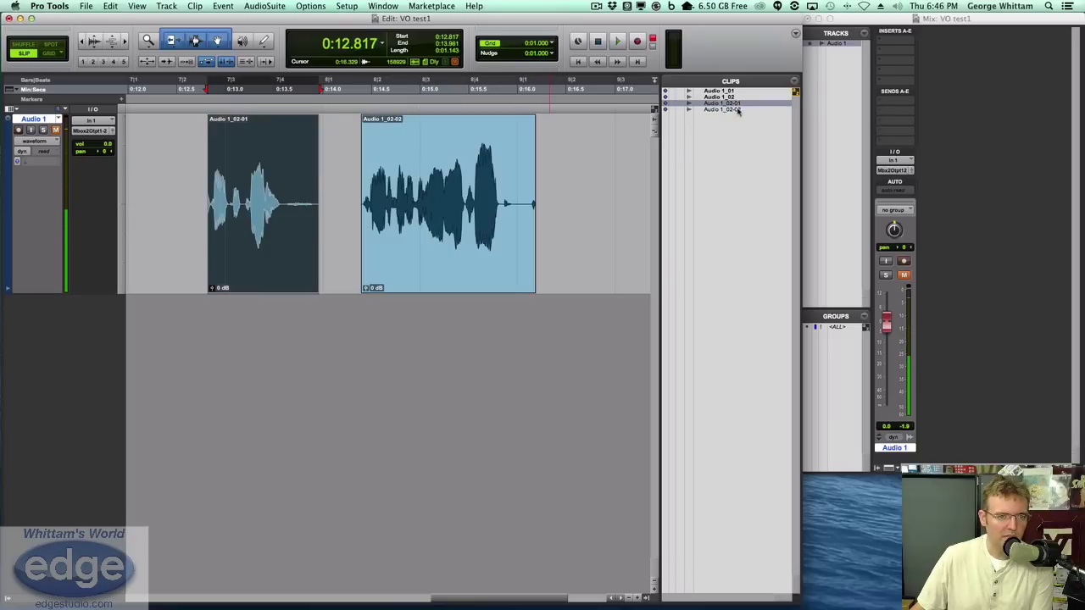
pyautogui.click(736, 109)
pyautogui.click(737, 97)
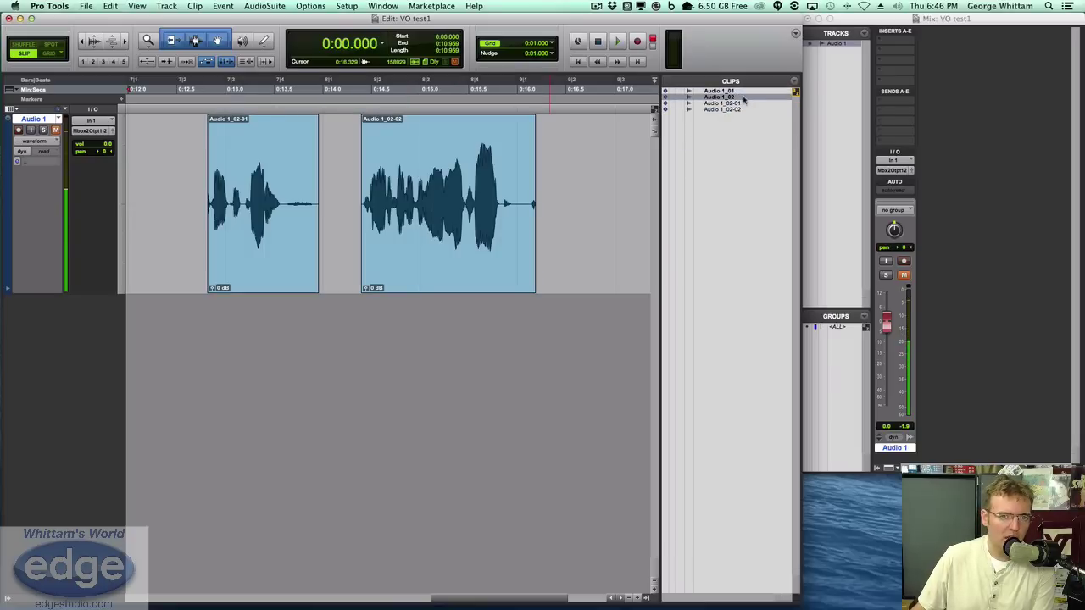
pyautogui.click(738, 103)
pyautogui.click(739, 108)
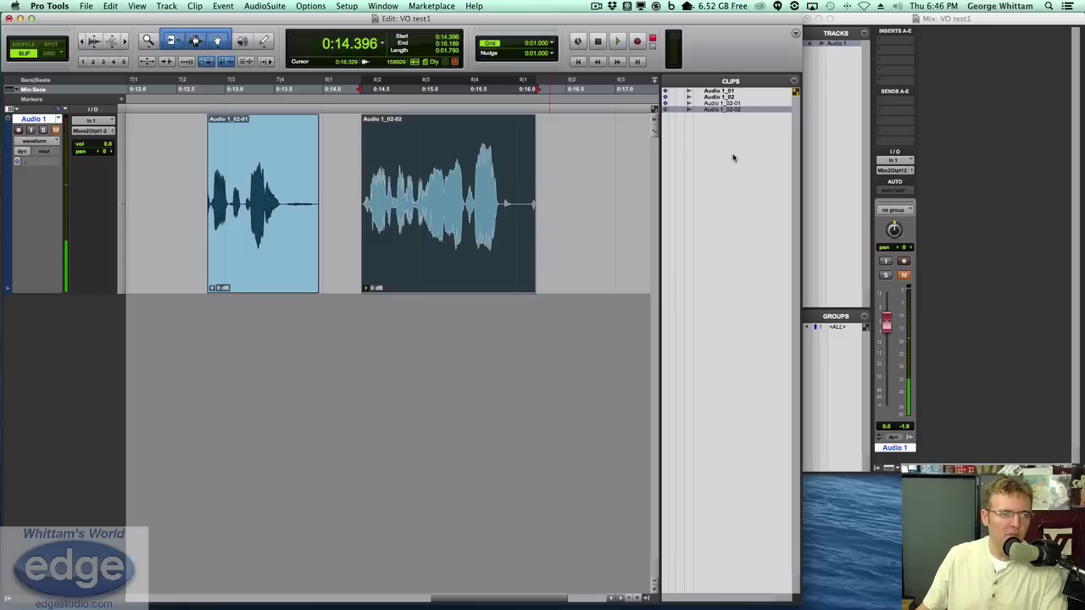
pyautogui.click(342, 212)
pyautogui.click(467, 222)
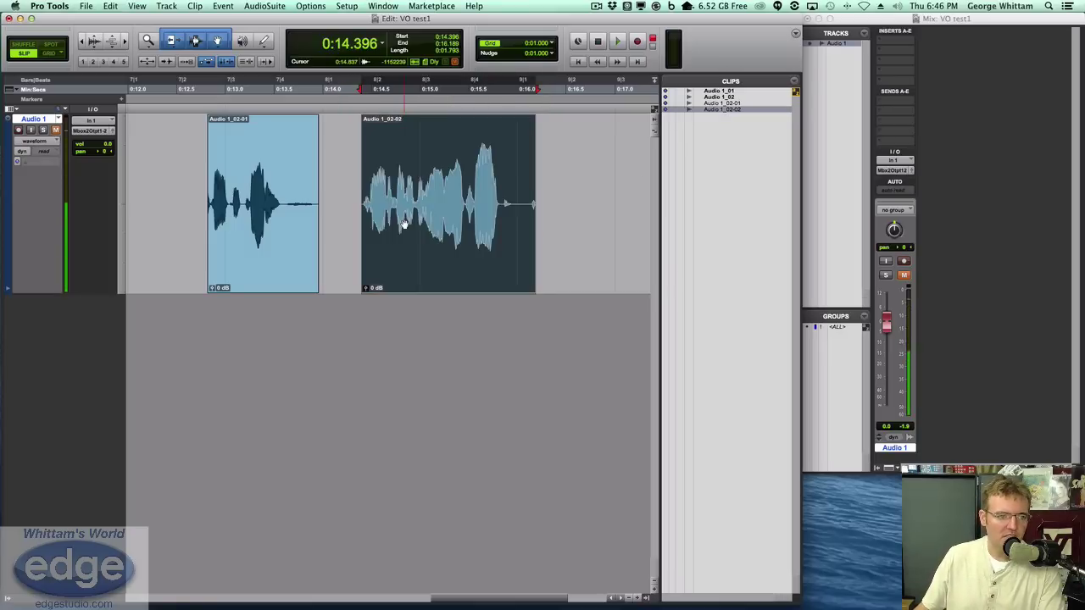
pyautogui.click(270, 234)
pyautogui.hscroll(-15, 396, 242)
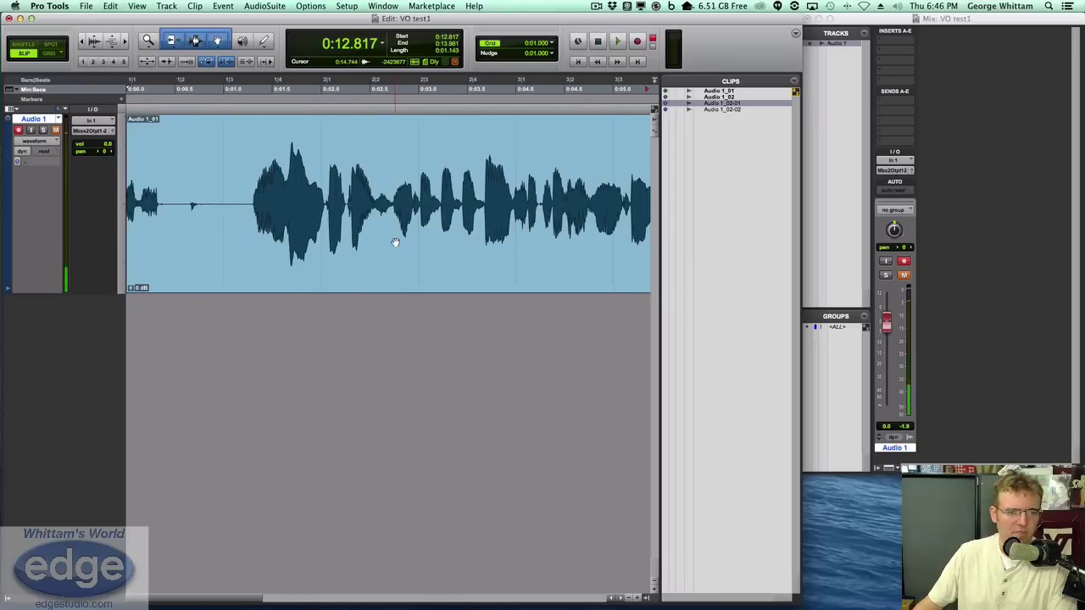
pyautogui.hscroll(15, 395, 243)
pyautogui.hscroll(-6, 395, 242)
pyautogui.hscroll(-3, 395, 242)
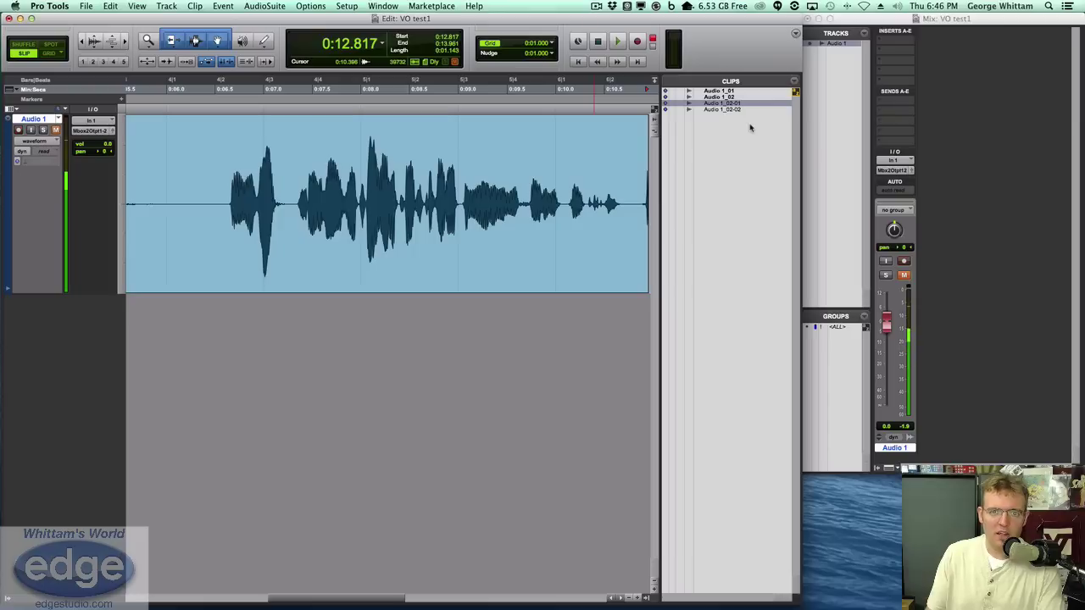
pyautogui.click(719, 211)
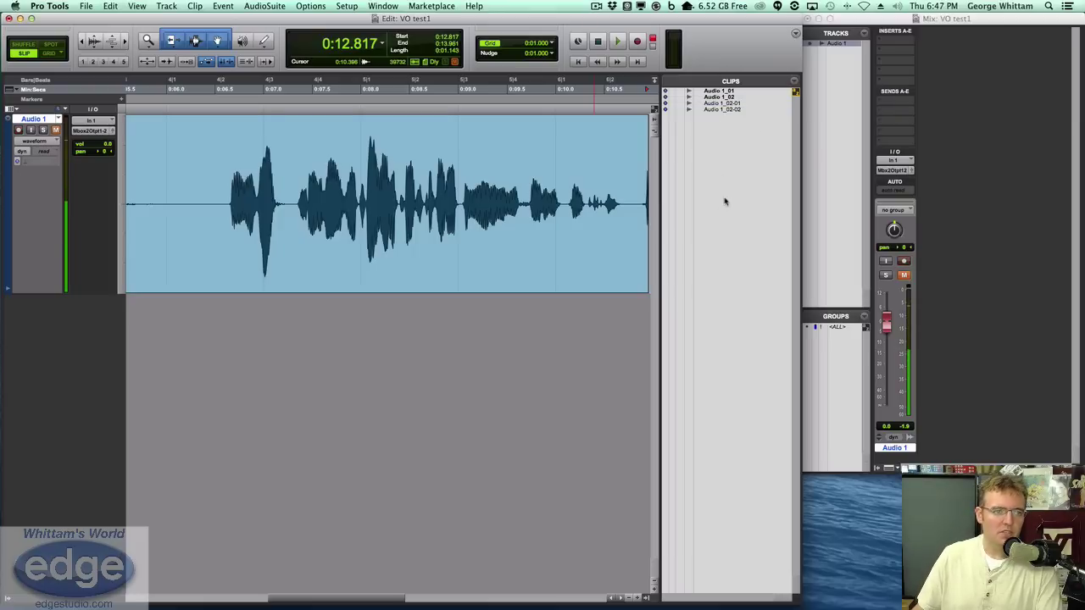
pyautogui.click(740, 98)
pyautogui.hotkey('shift', 'r')
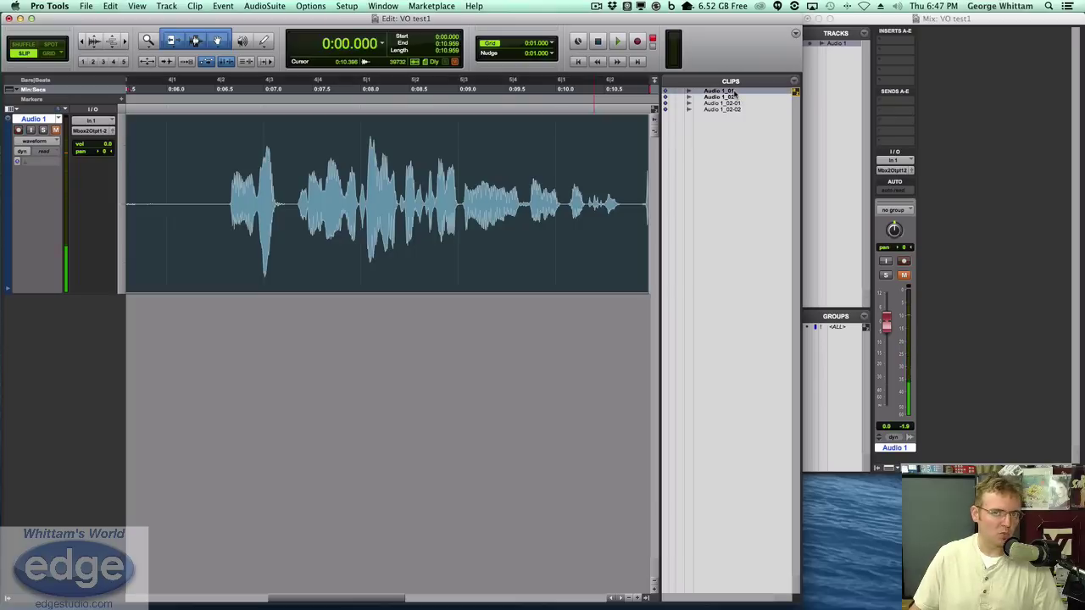
pyautogui.click(734, 109)
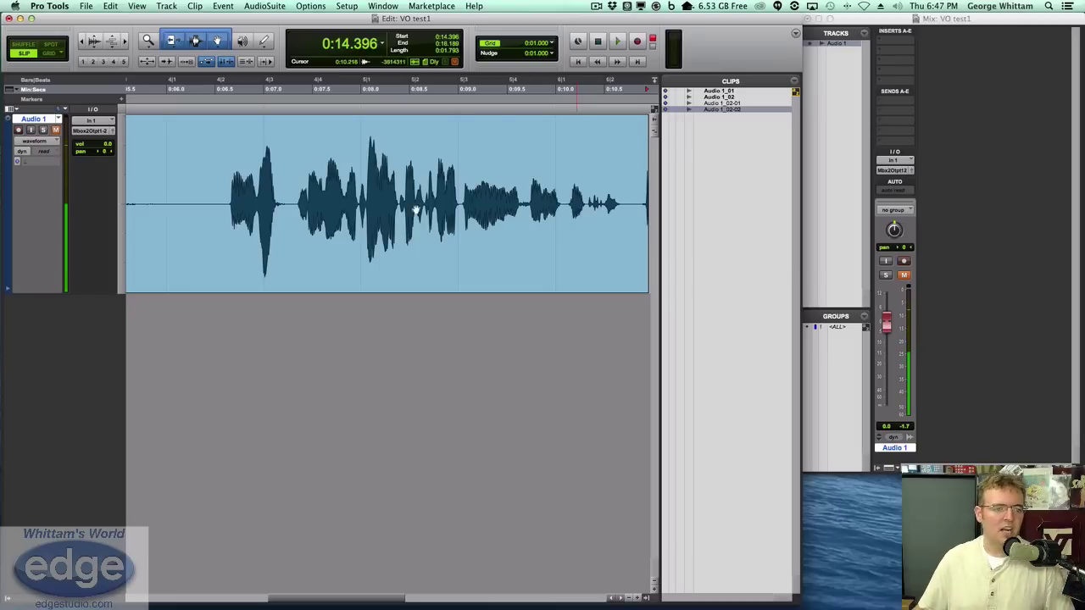
# Zoom out to the whole Audio 1 track, delete all its clips, then undo to restore them
pyautogui.click(330, 187)
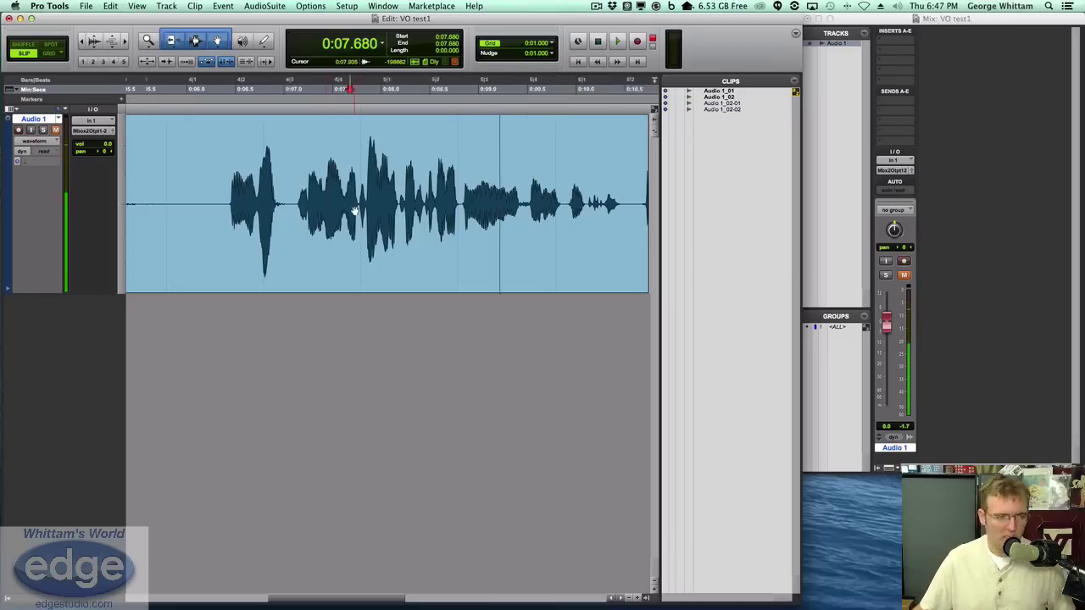
pyautogui.press('super+bracketleft')
pyautogui.press('super+a')
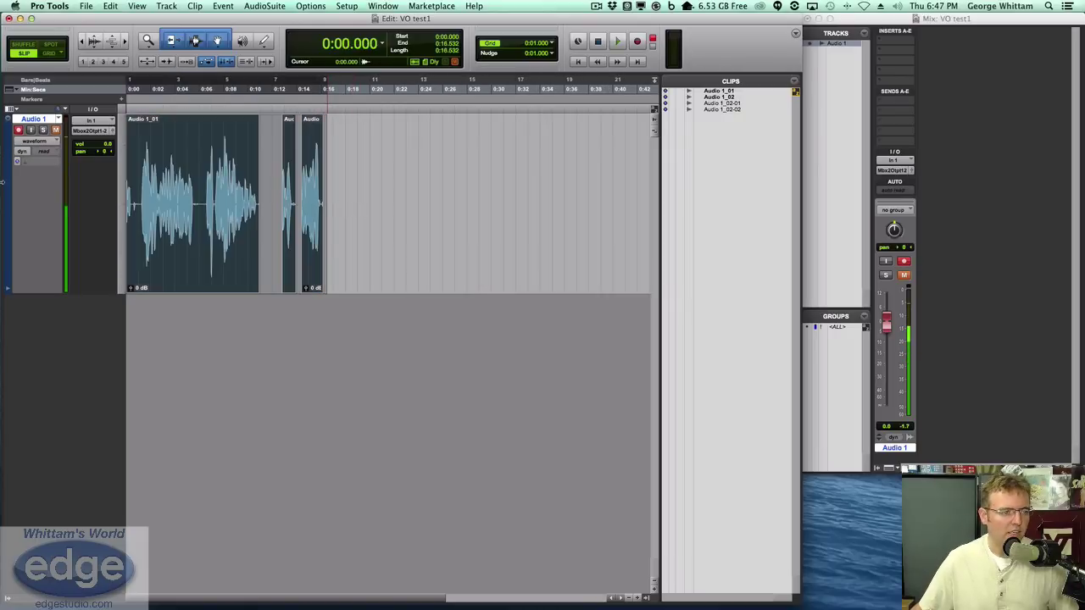
pyautogui.press('Delete')
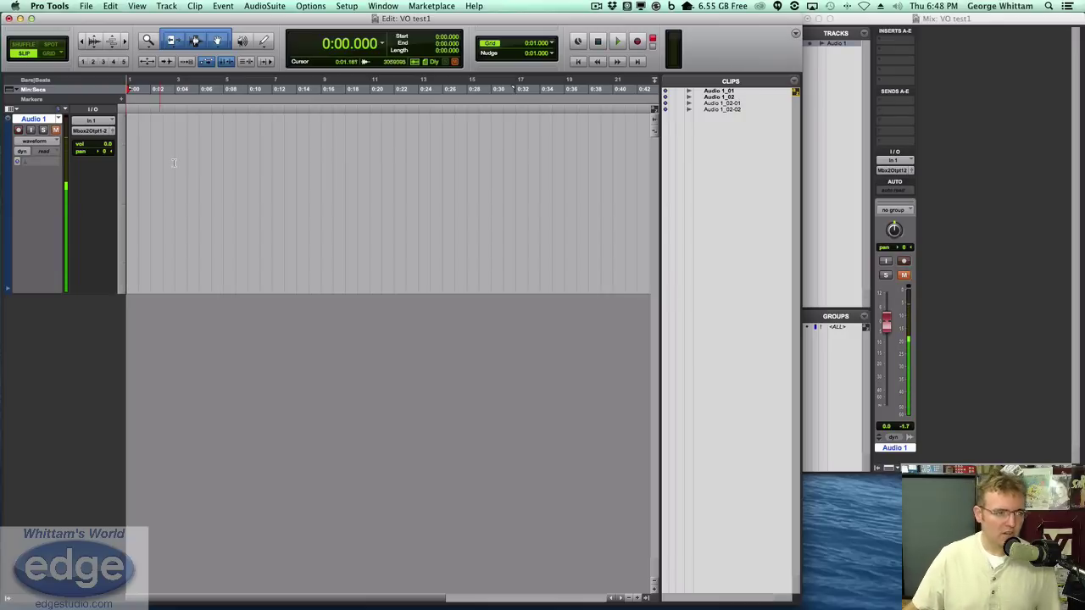
pyautogui.press('super+z')
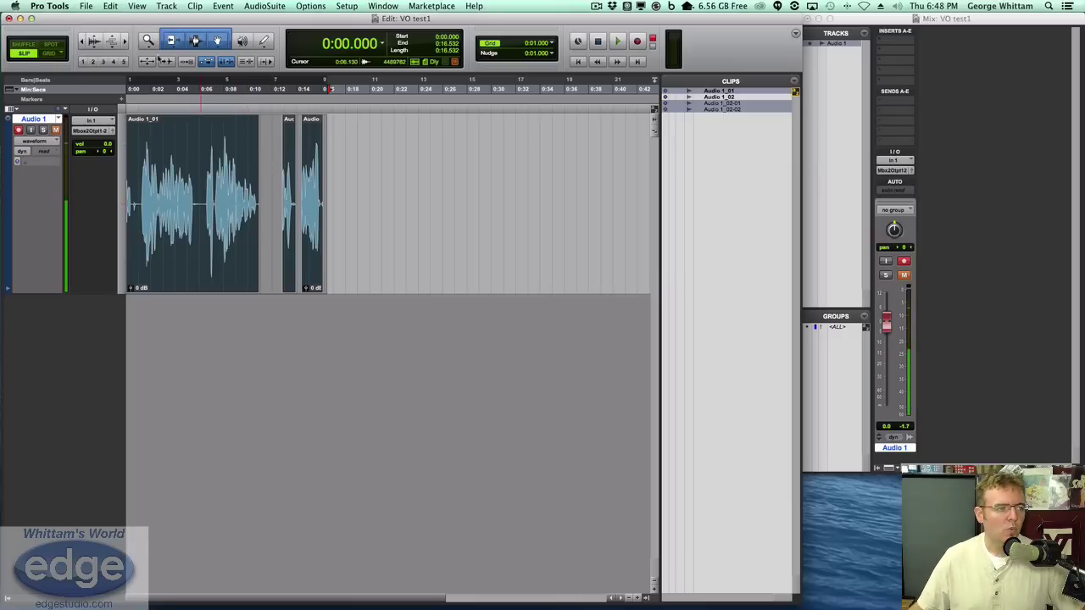
# Open Bounce to Disk and set the bounce source to the left mono output
pyautogui.click(87, 7)
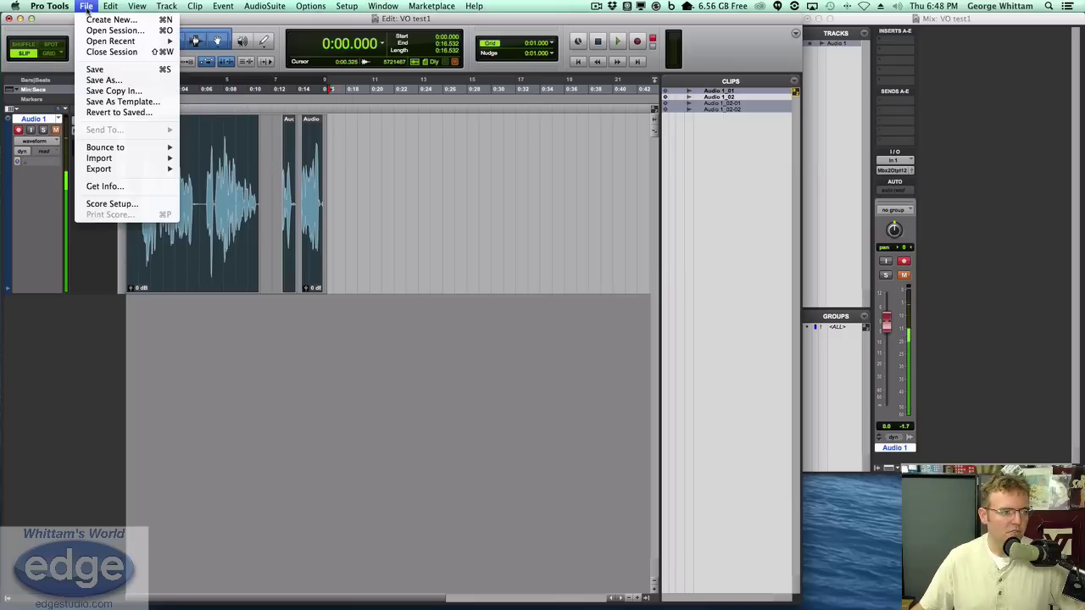
pyautogui.moveTo(169, 148)
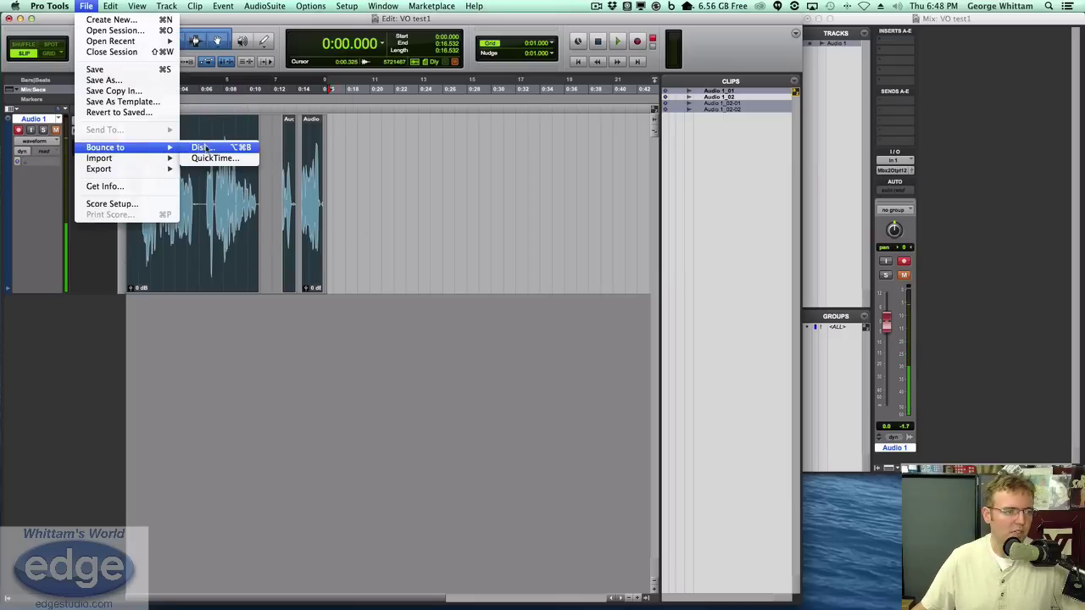
pyautogui.click(204, 147)
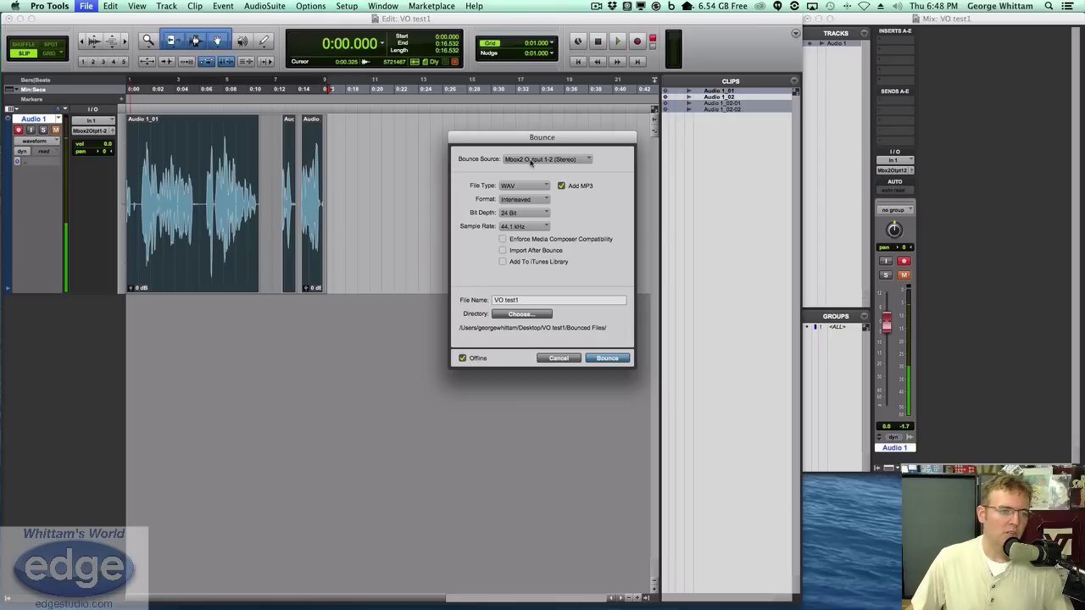
pyautogui.click(531, 161)
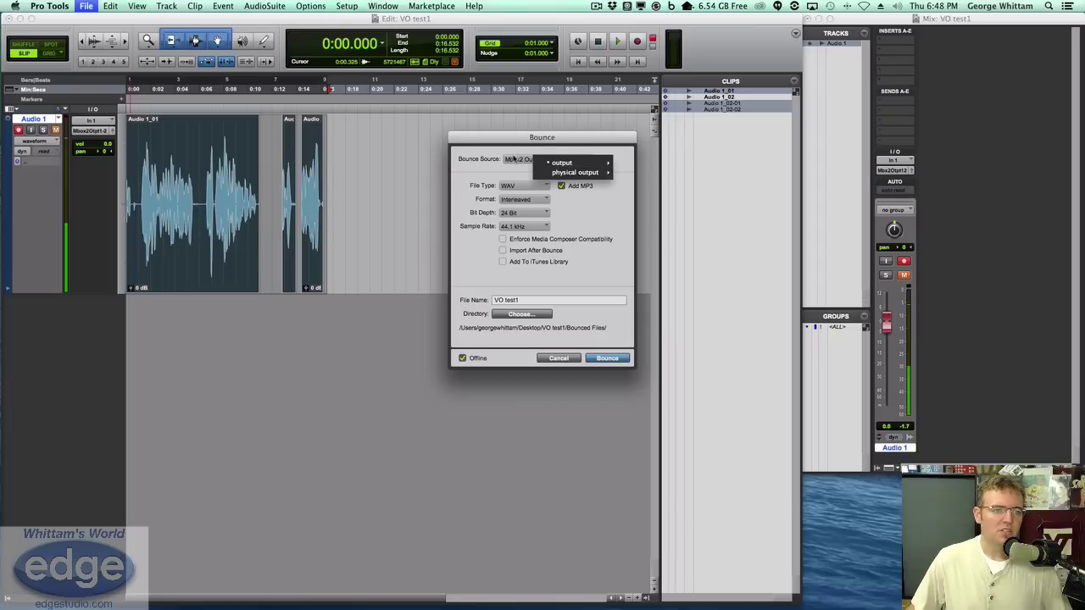
pyautogui.click(459, 165)
pyautogui.click(532, 165)
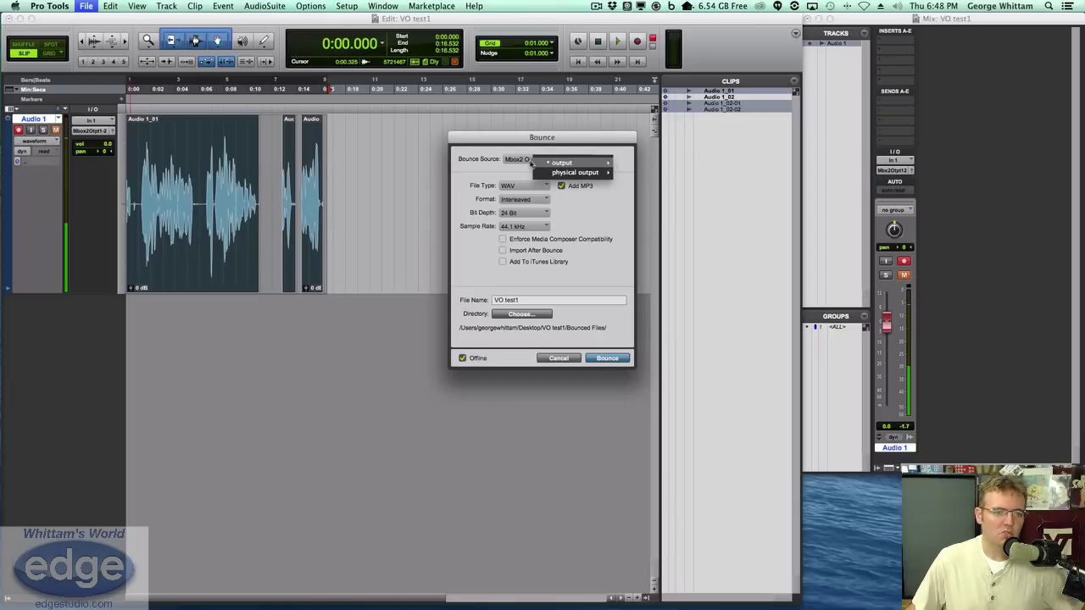
pyautogui.moveTo(583, 162)
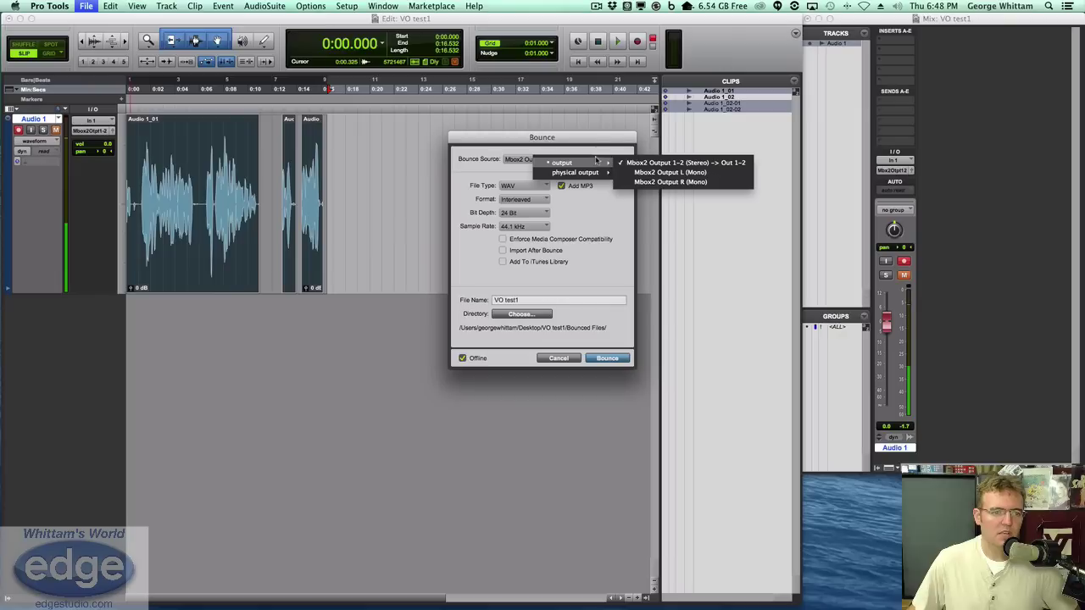
pyautogui.click(674, 174)
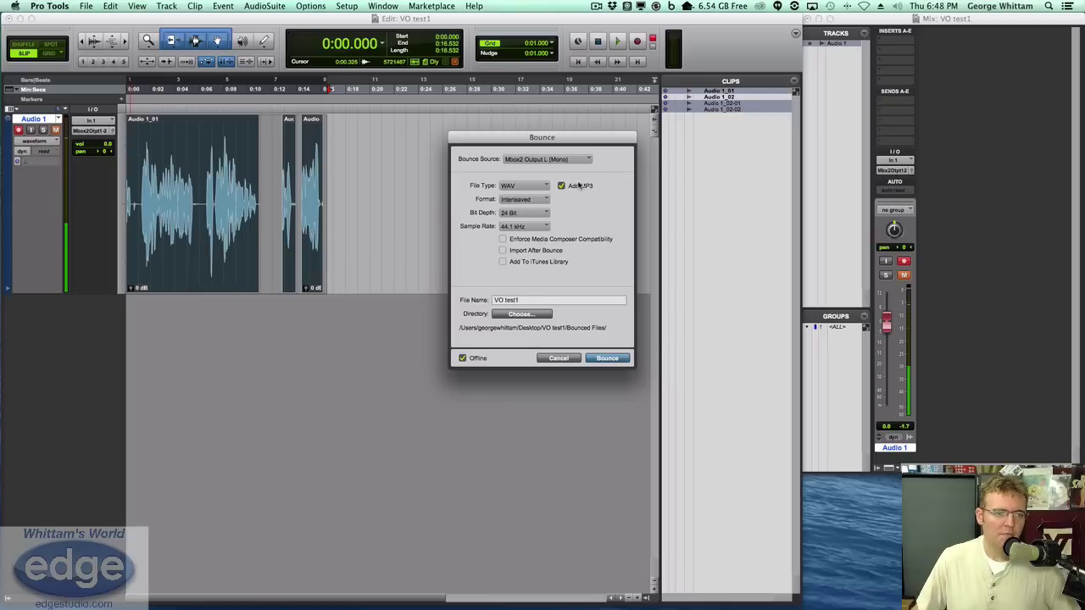
# Set the bounce file type to MP3
pyautogui.click(516, 186)
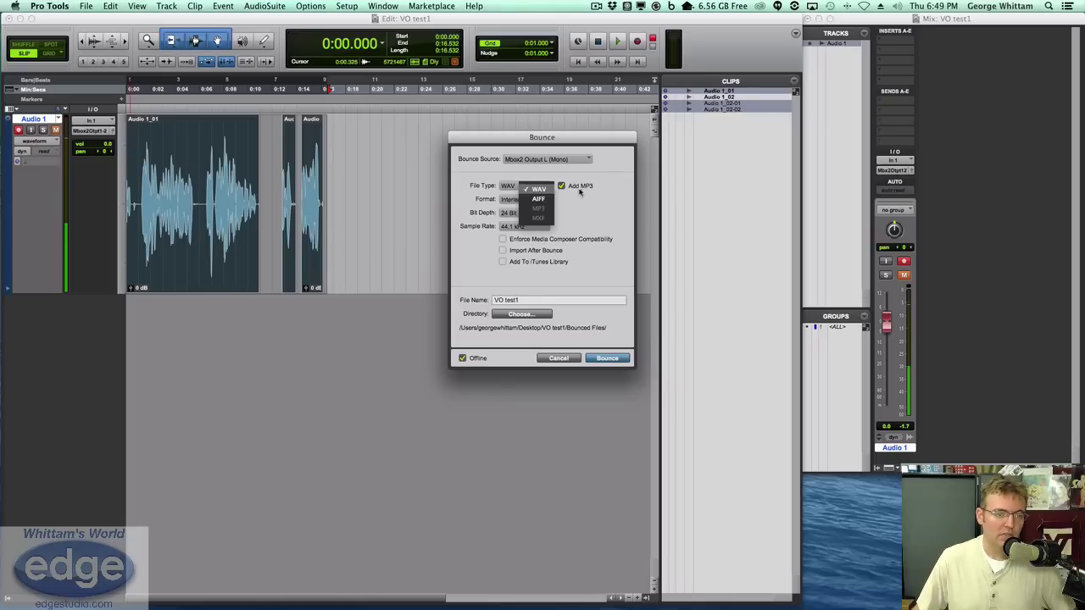
pyautogui.click(561, 187)
pyautogui.click(560, 187)
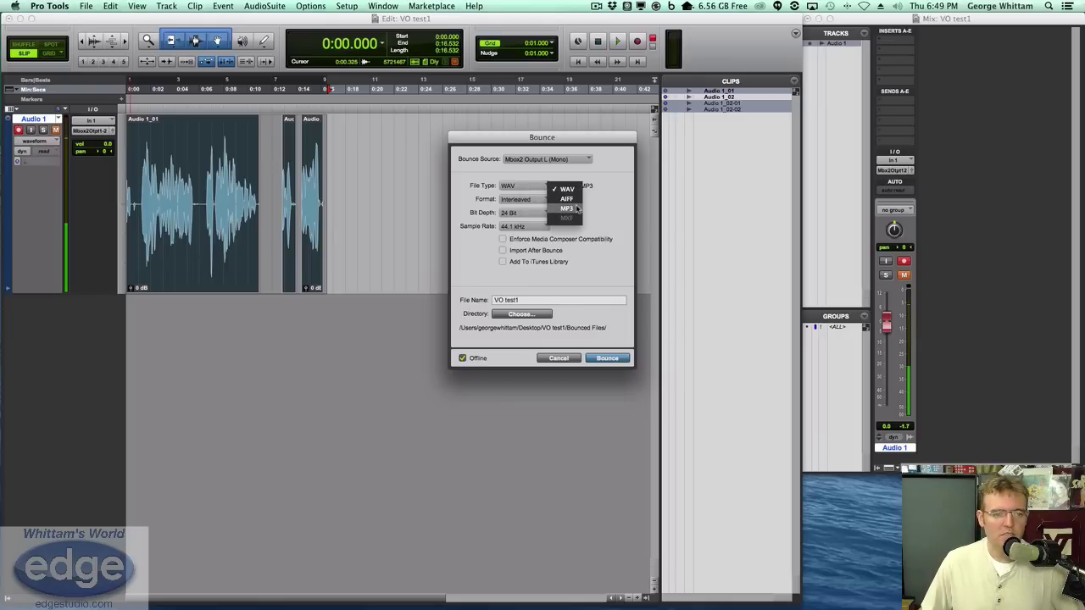
pyautogui.click(566, 209)
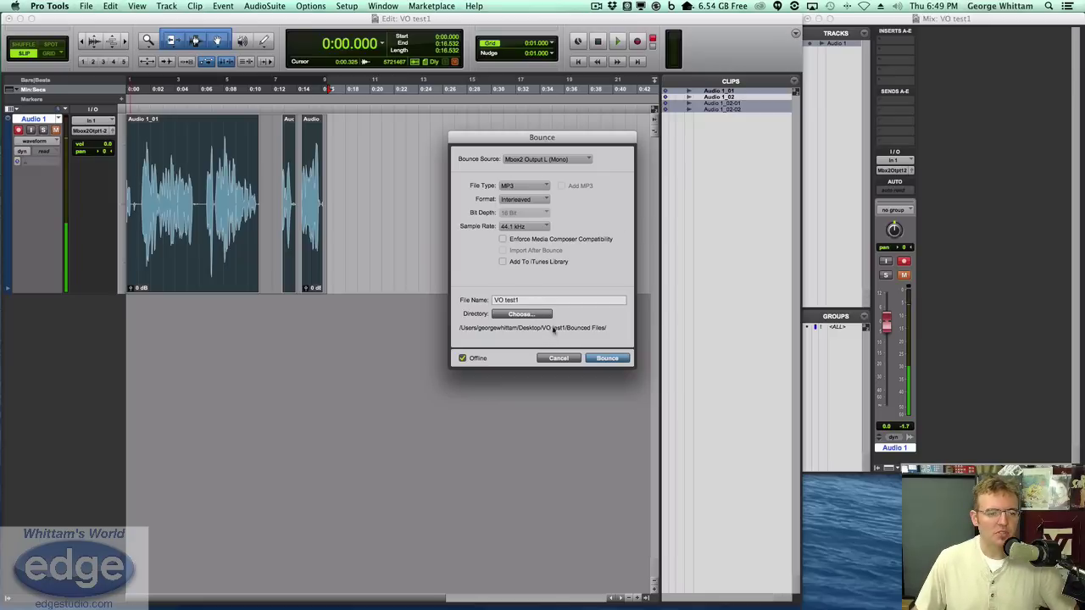
# Set the bounce destination folder to the Desktop
pyautogui.click(525, 315)
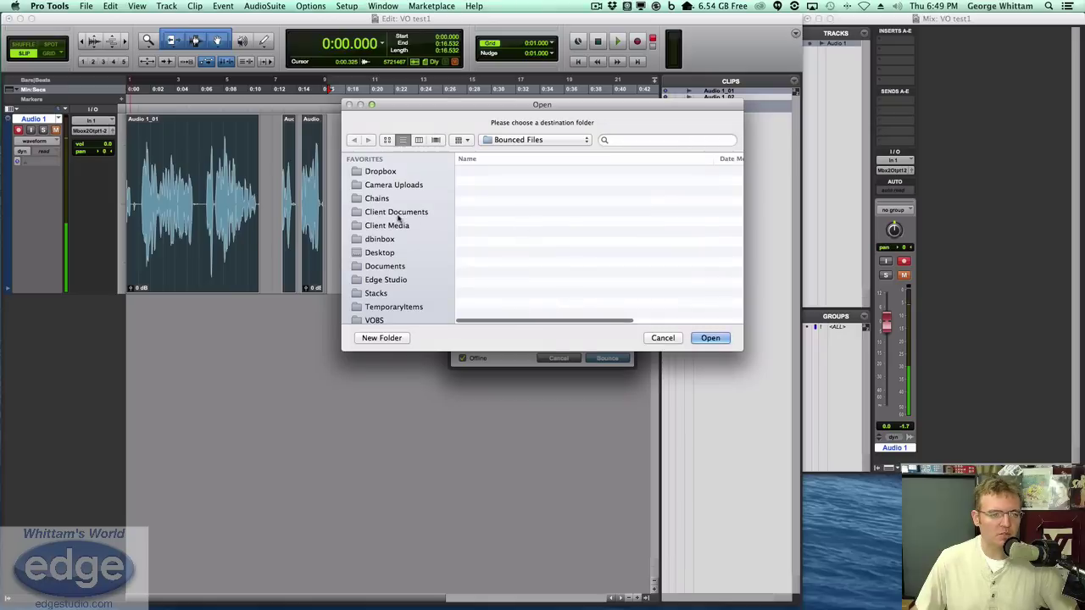
pyautogui.click(380, 252)
pyautogui.click(710, 338)
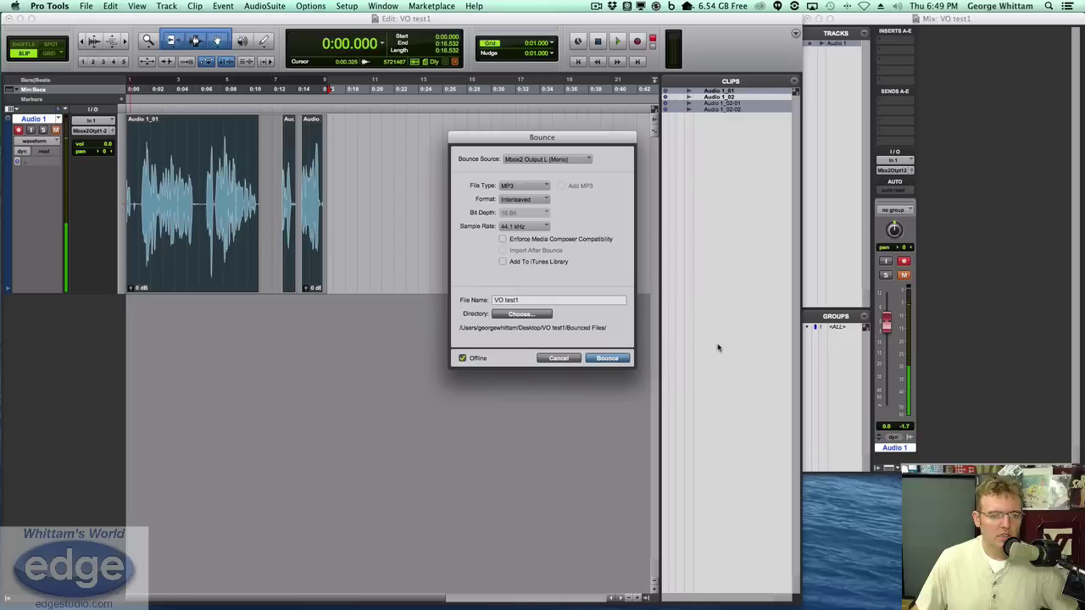
# Bounce the MP3 with Highest Quality encoding at a constant 192 kbit/s
pyautogui.click(613, 359)
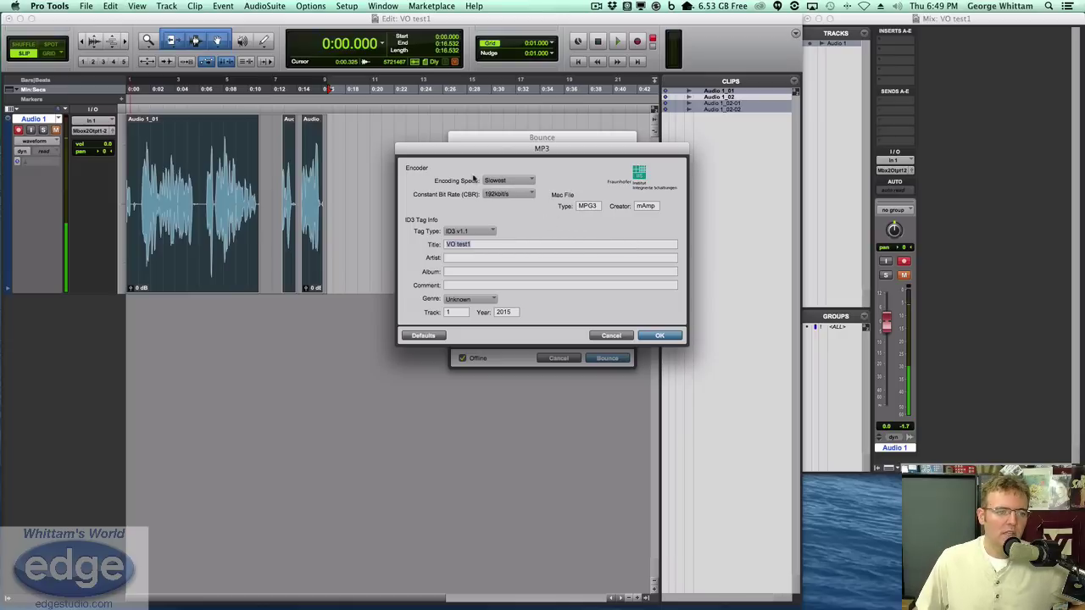
pyautogui.click(512, 181)
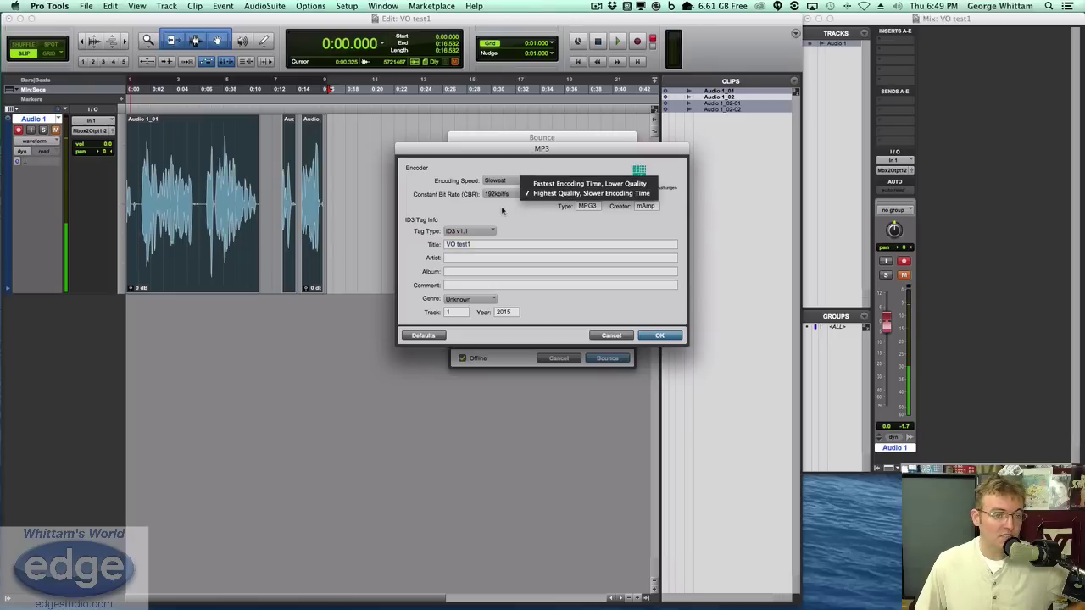
pyautogui.click(566, 193)
pyautogui.click(497, 195)
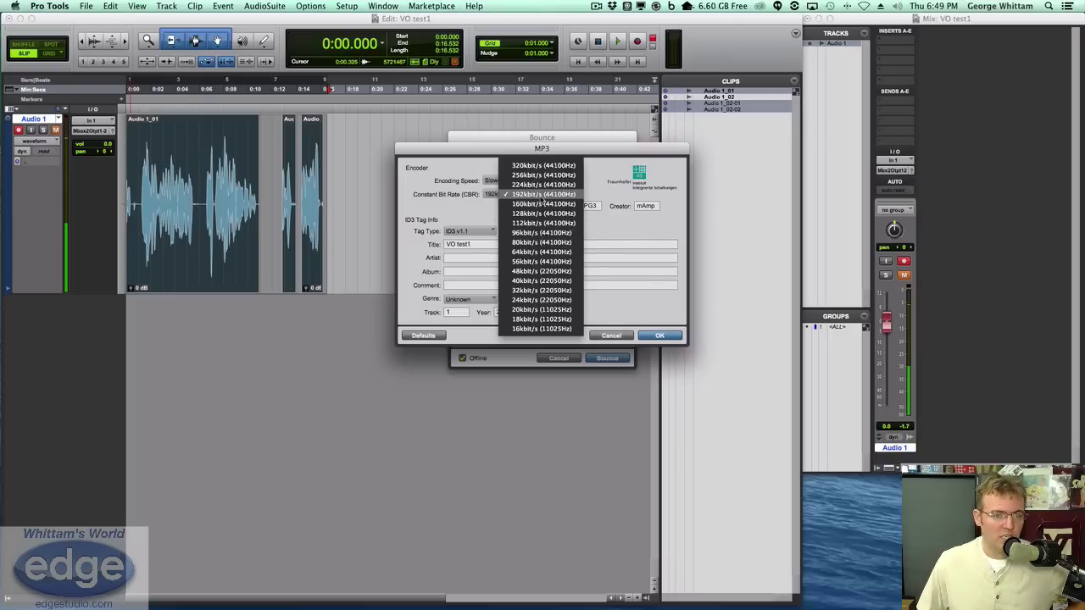
pyautogui.click(543, 195)
pyautogui.click(669, 338)
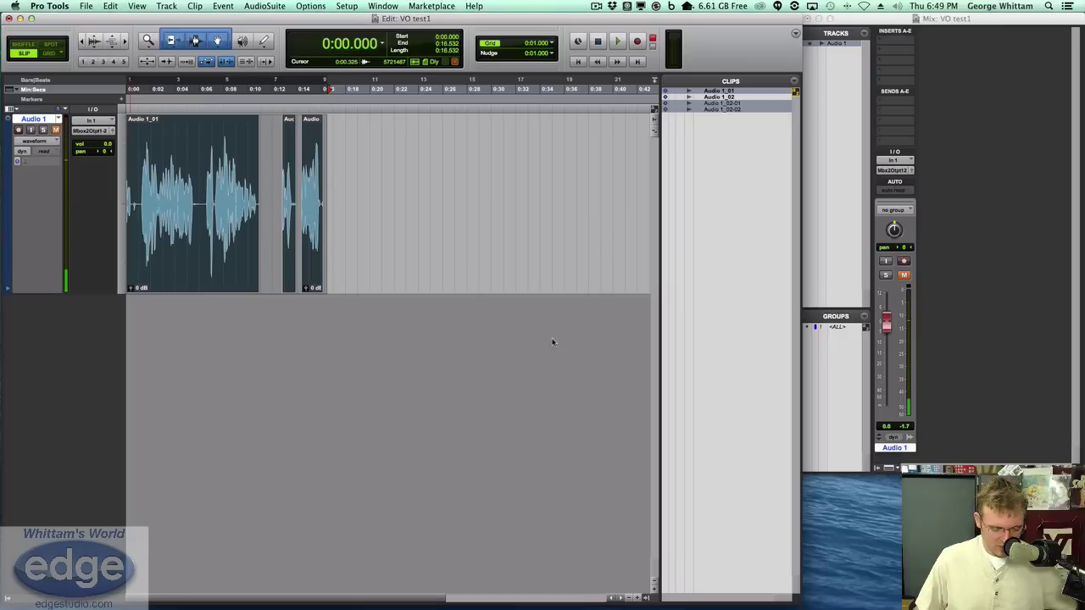
# Save the TwistedWave recording in MP3 Audio format as TWtest-tw.mp3
pyautogui.press('super+Tab')
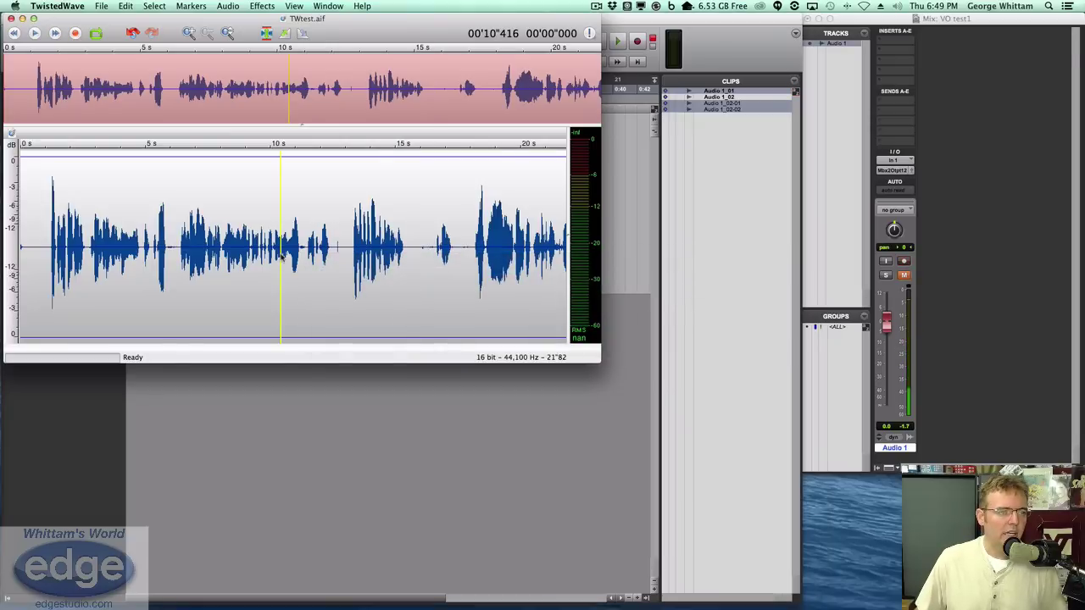
pyautogui.press('super+shift+s')
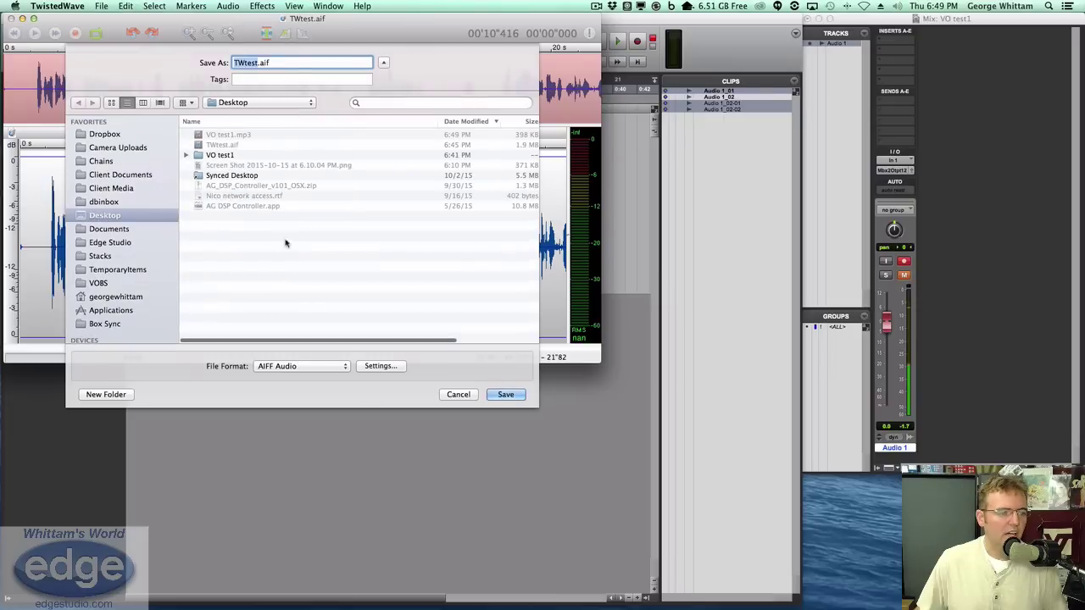
pyautogui.click(322, 366)
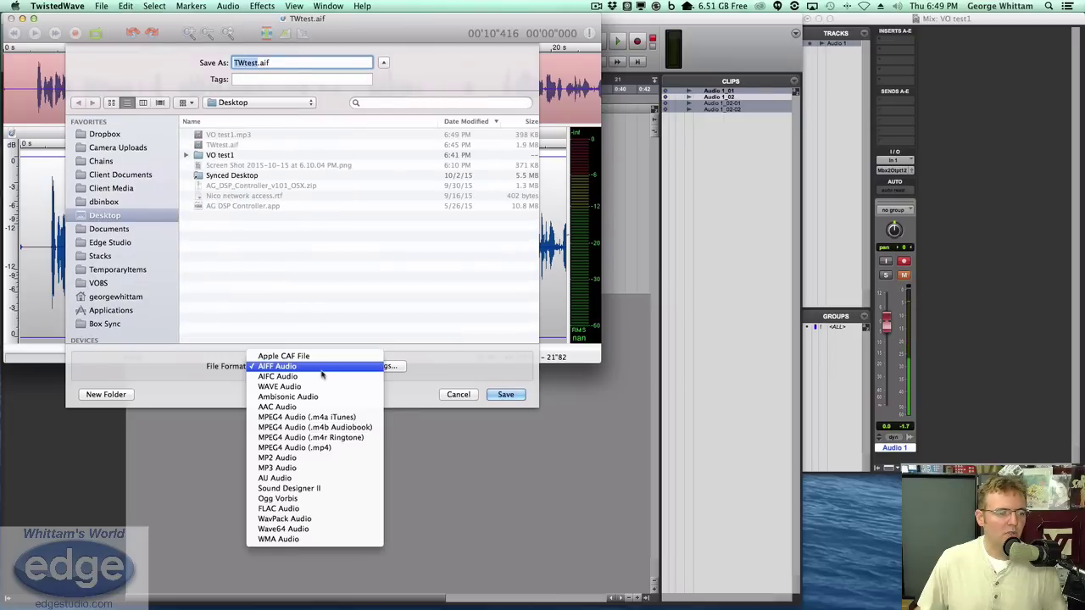
pyautogui.click(326, 468)
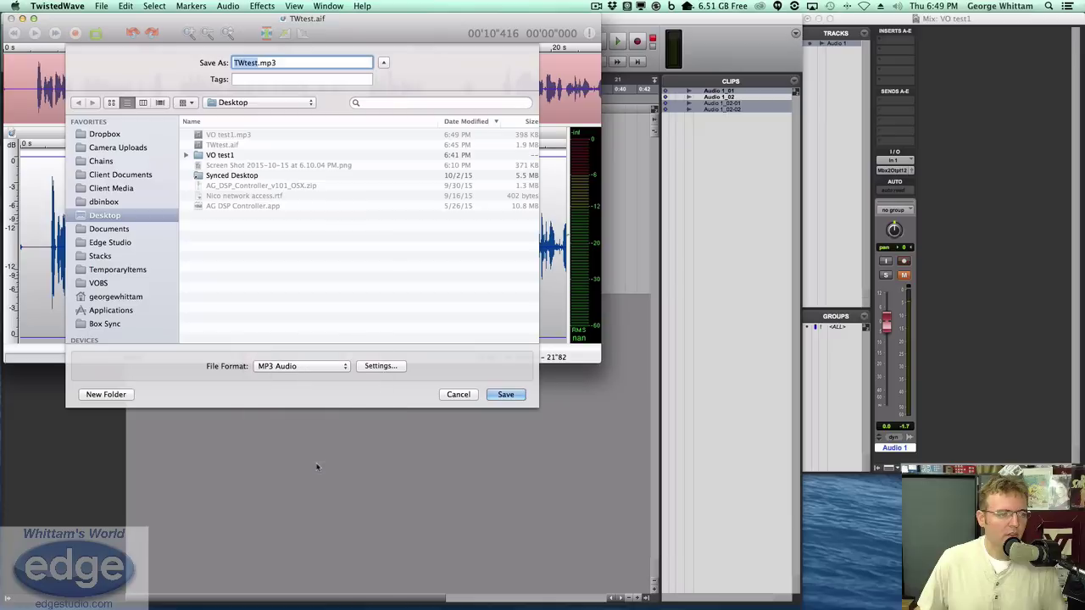
pyautogui.click(257, 62)
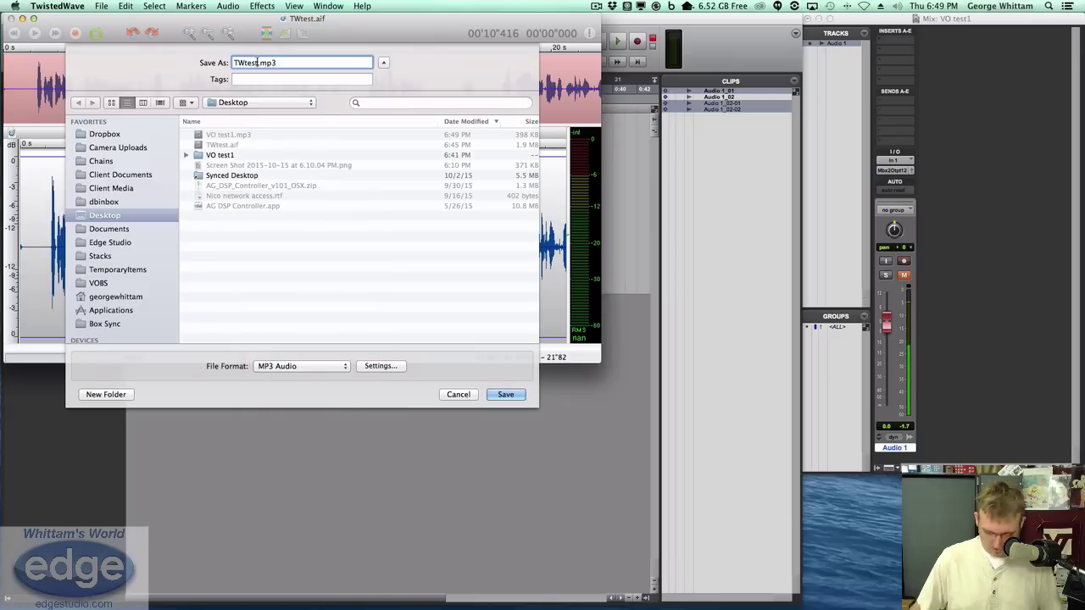
pyautogui.write('-tw')
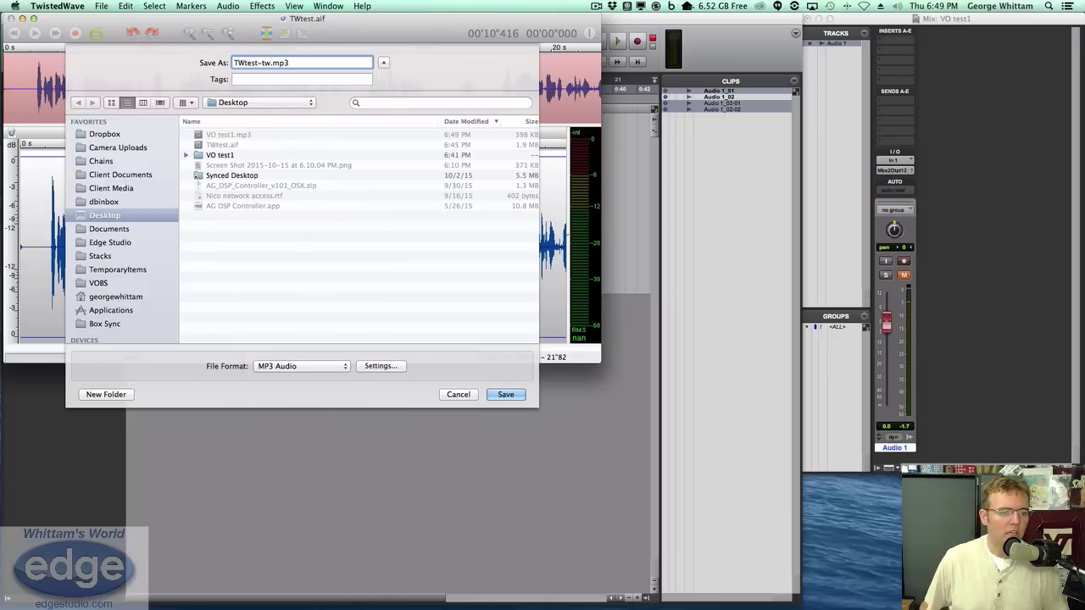
pyautogui.press('Return')
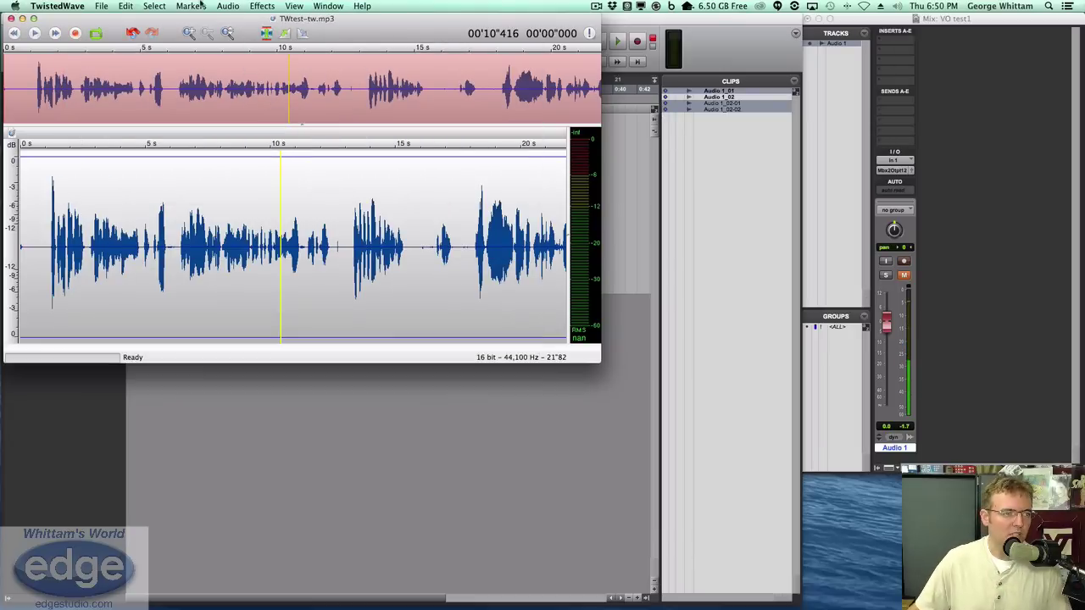
pyautogui.click(101, 6)
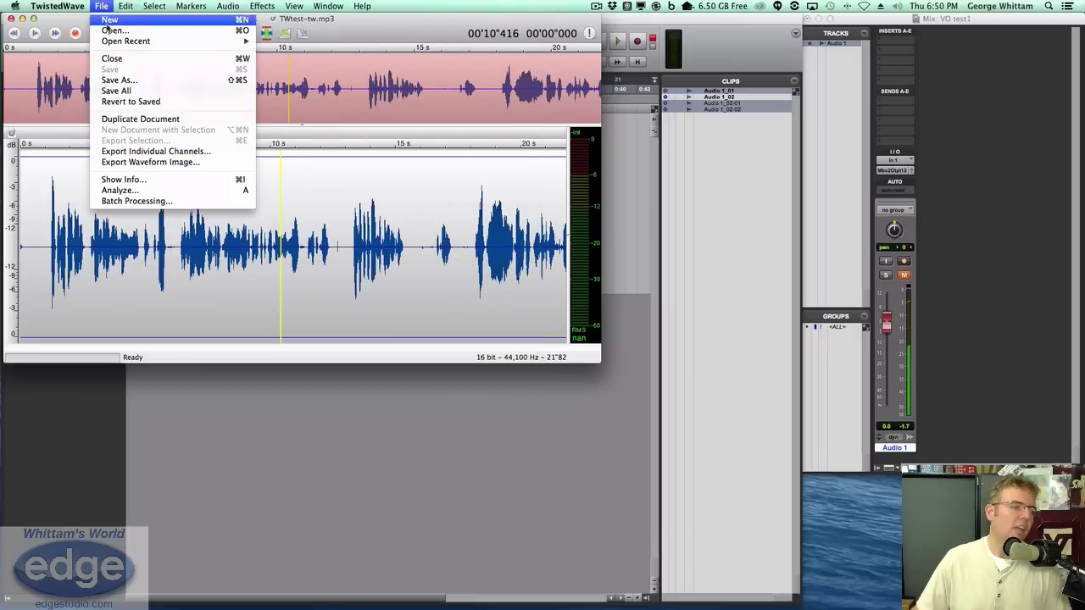
pyautogui.click(118, 85)
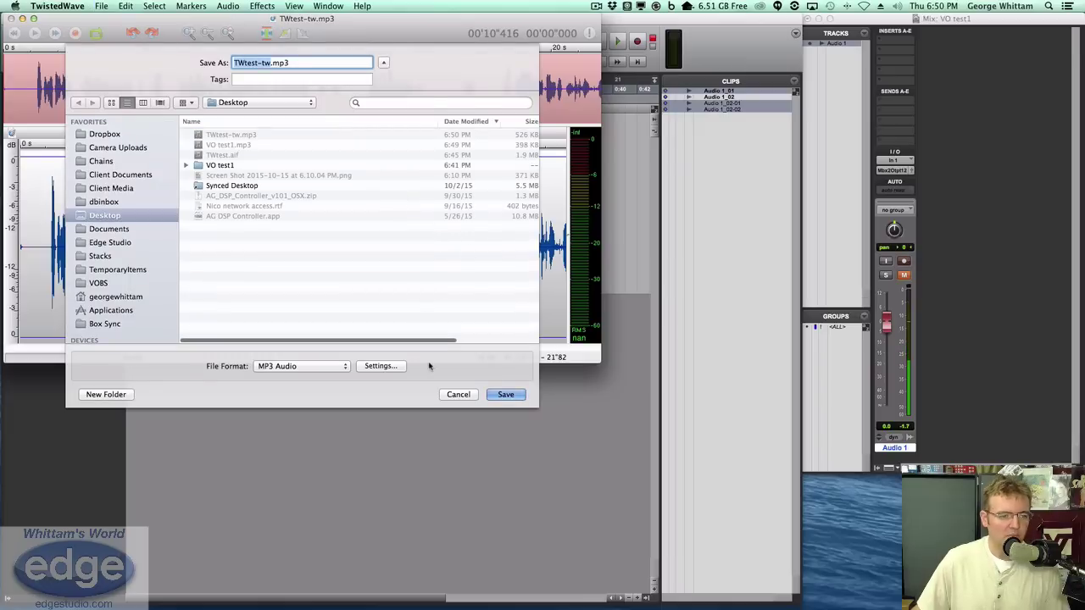
pyautogui.click(386, 370)
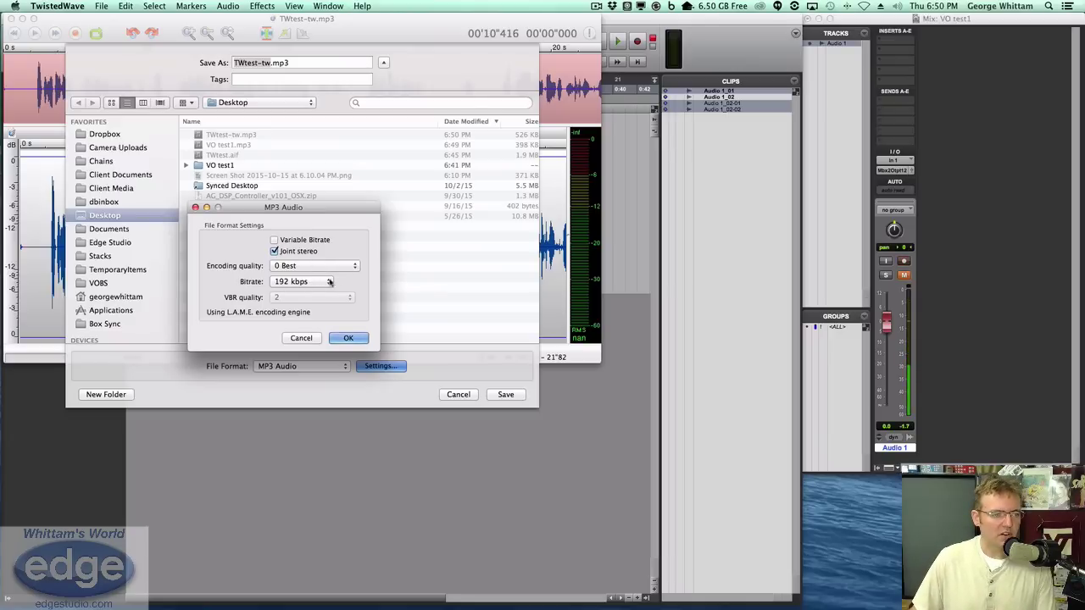
pyautogui.click(348, 338)
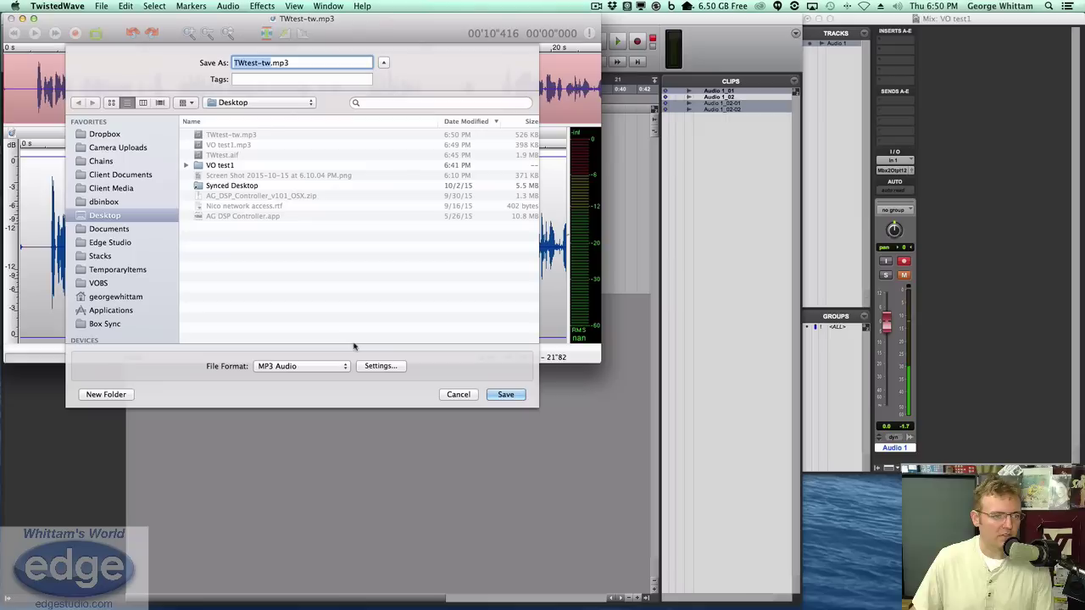
pyautogui.click(462, 396)
pyautogui.click(323, 231)
pyautogui.click(338, 235)
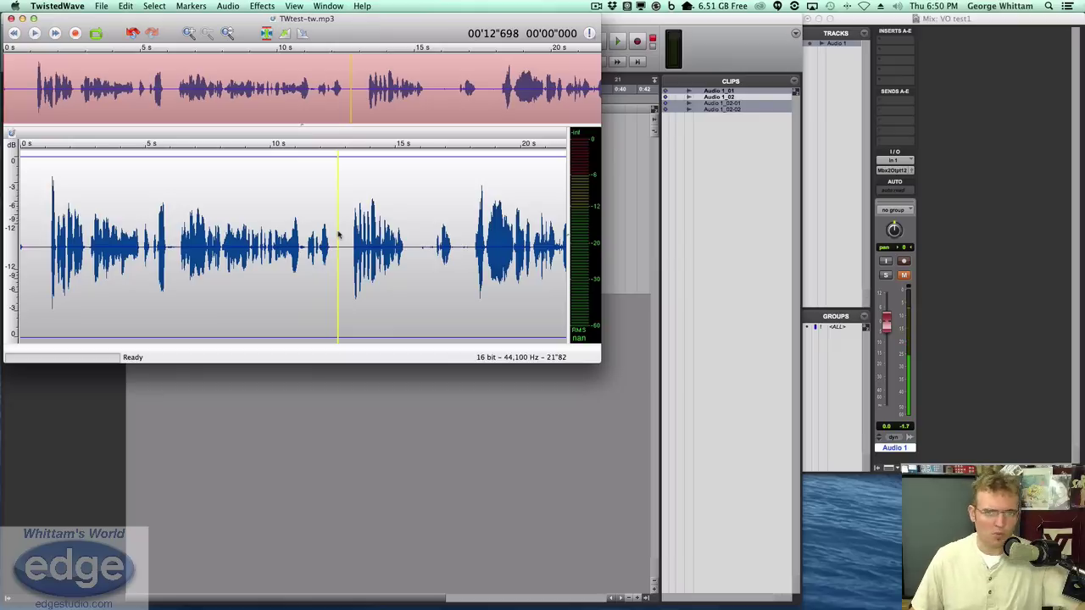
# Delete the unwanted sound from about 13 to 15.3 s, leaving a 19.38 s file, then return to Pro Tools
pyautogui.click(59, 241)
pyautogui.moveTo(44, 242); pyautogui.dragTo(604, 282)
pyautogui.click(441, 258)
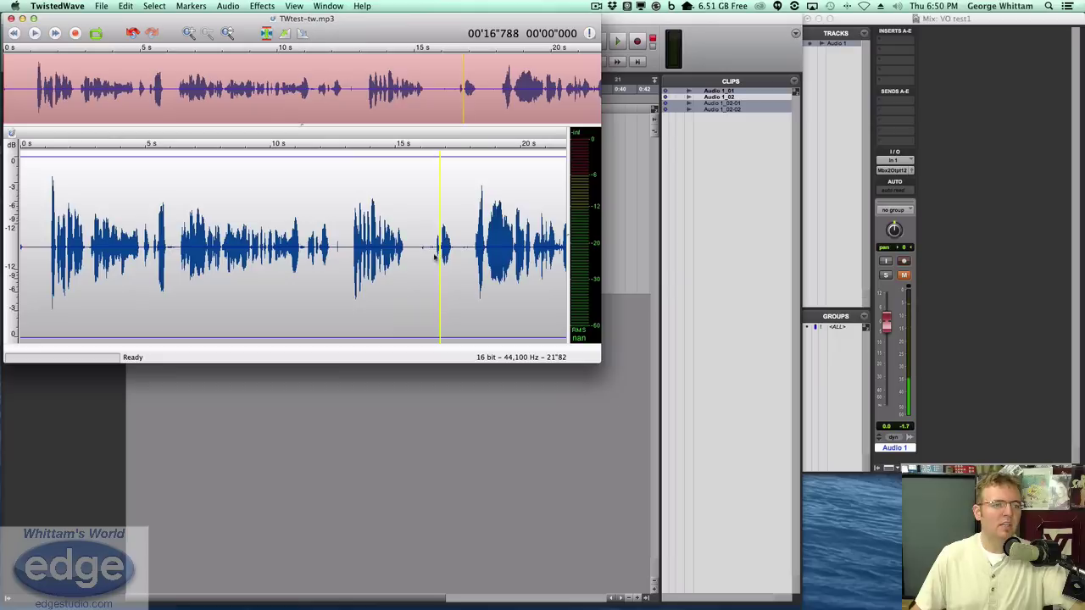
pyautogui.click(315, 267)
pyautogui.click(351, 265)
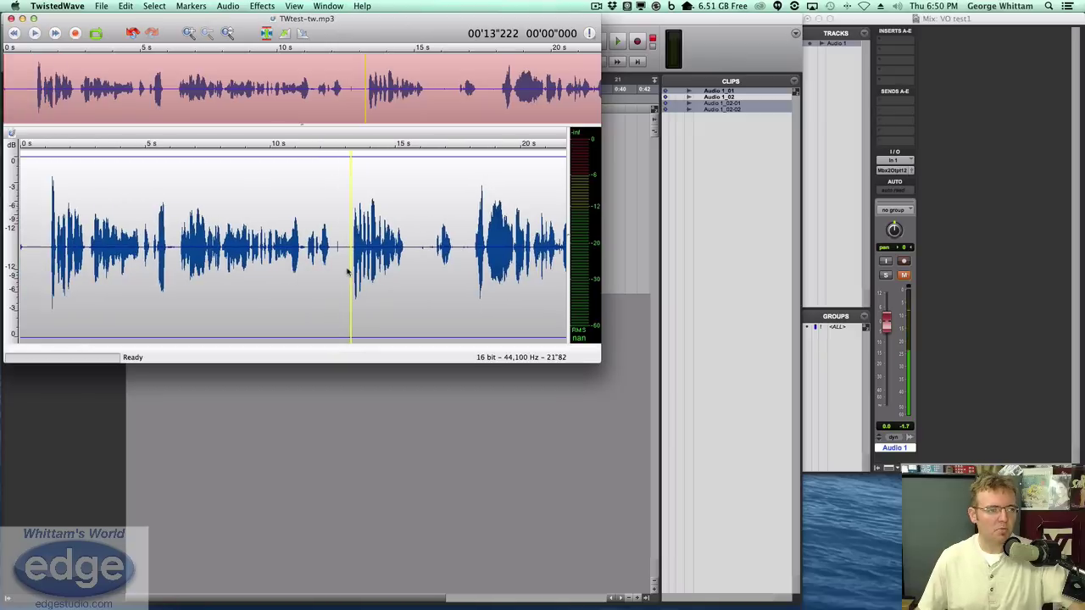
pyautogui.click(35, 227)
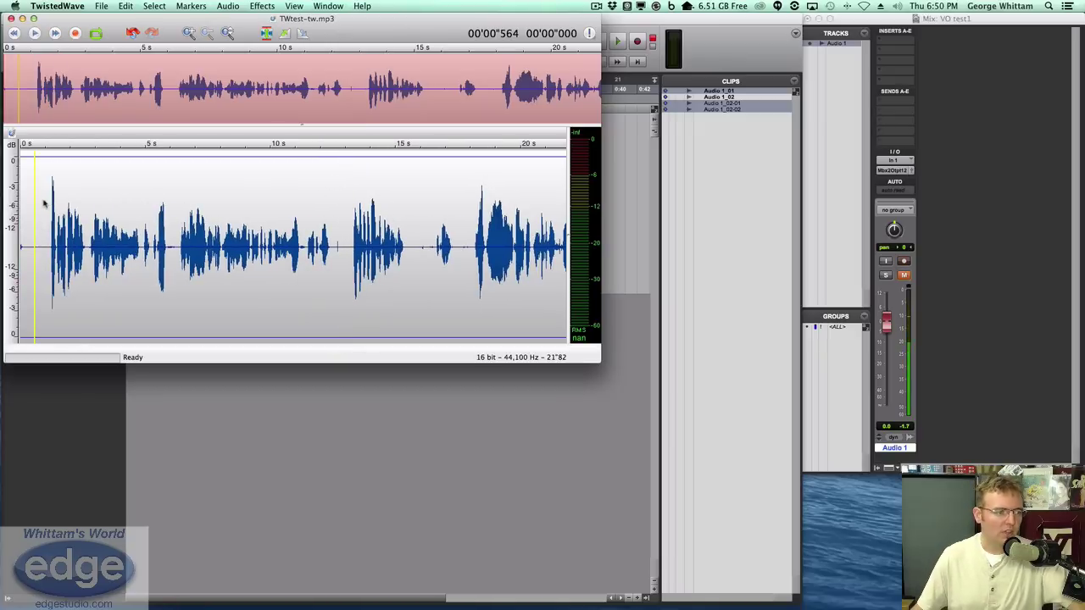
pyautogui.moveTo(45, 204); pyautogui.dragTo(408, 244)
pyautogui.click(348, 219)
pyautogui.press('Delete')
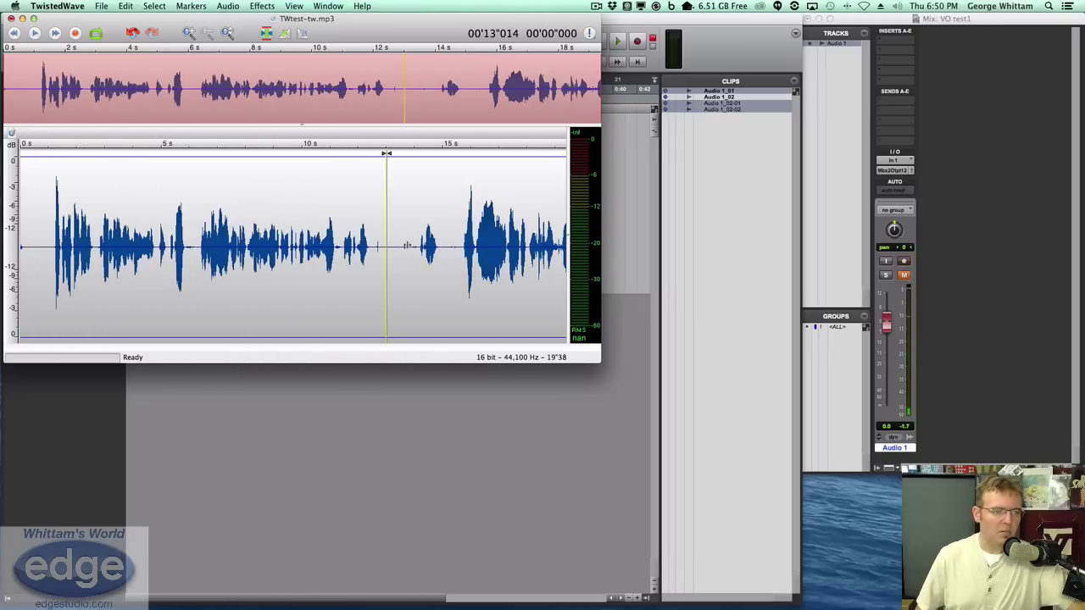
pyautogui.press('super+Tab')
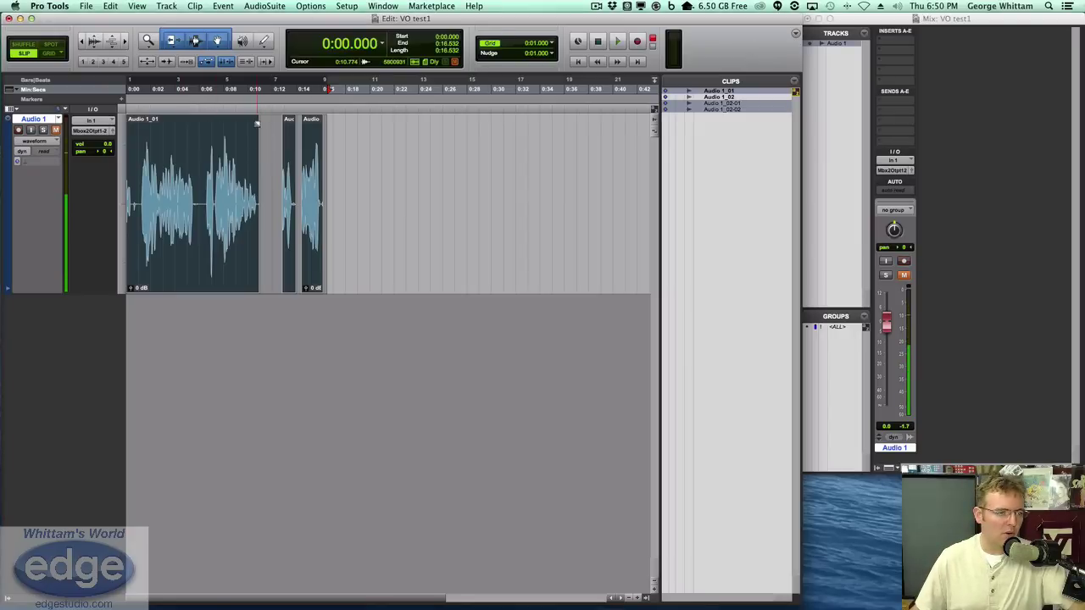
# Trim the end of the first clip shorter
pyautogui.moveTo(259, 123); pyautogui.dragTo(240, 123)
pyautogui.click(241, 166)
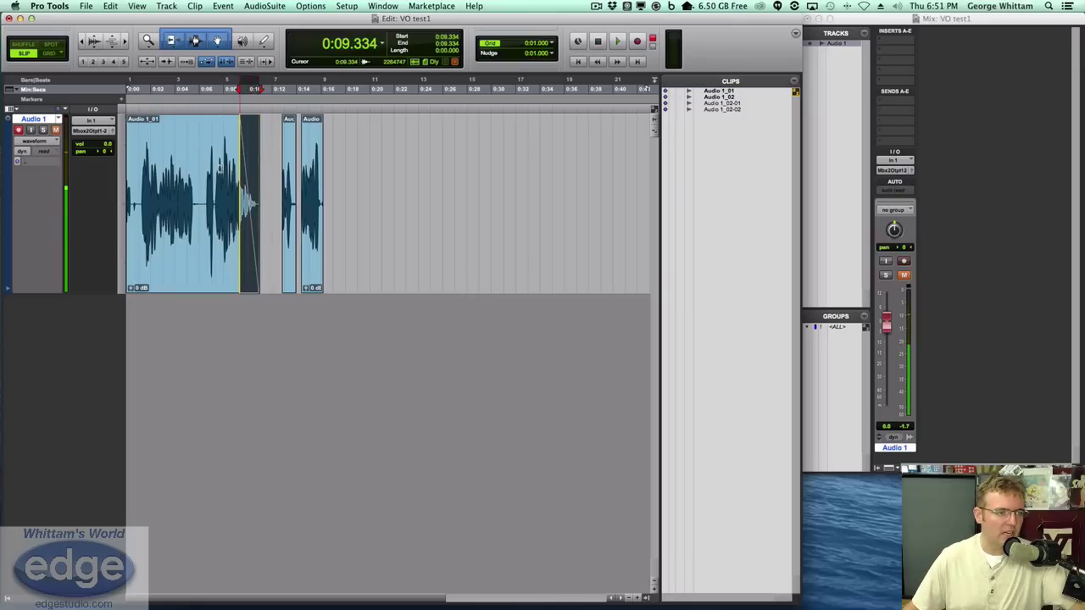
pyautogui.moveTo(260, 204); pyautogui.dragTo(252, 203)
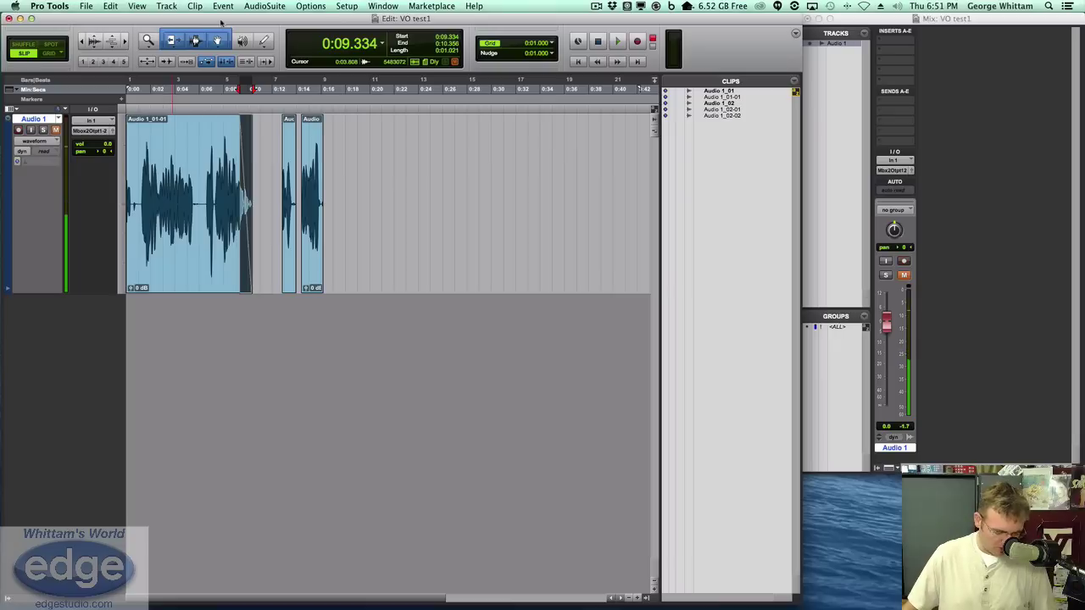
pyautogui.click(198, 180)
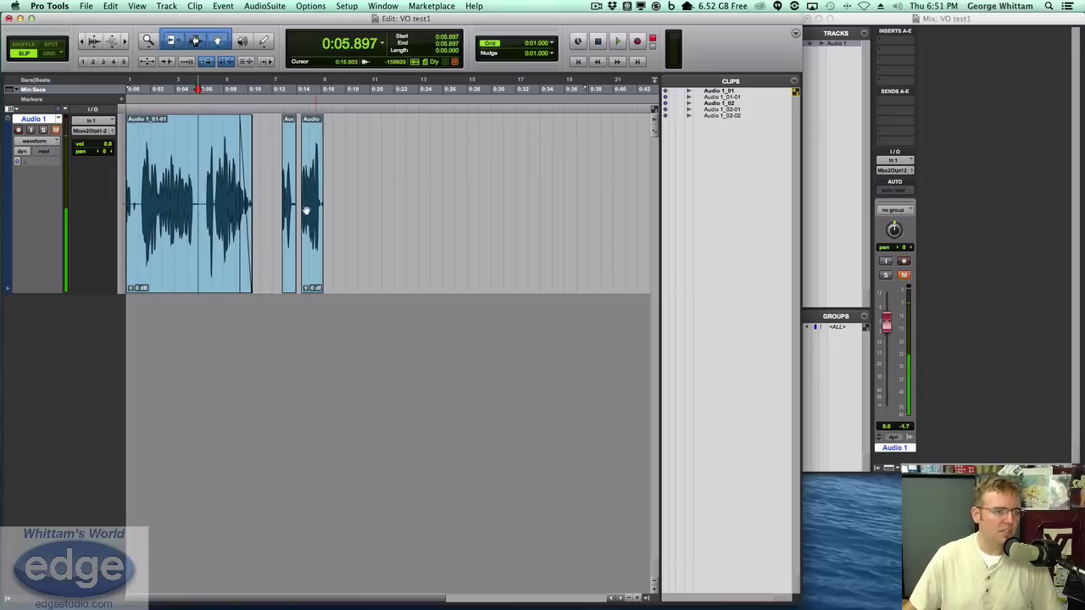
# In Shuffle mode, move the small clip left so it starts at 0:11.145
pyautogui.moveTo(286, 211); pyautogui.dragTo(261, 207)
pyautogui.click(26, 44)
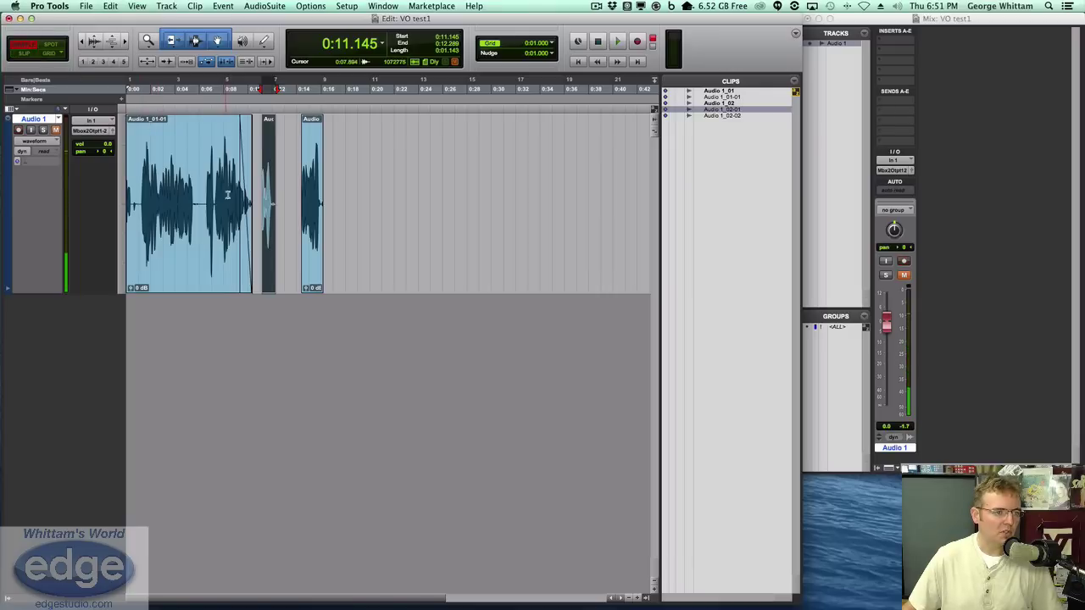
pyautogui.moveTo(266, 216); pyautogui.dragTo(306, 226)
pyautogui.press('super+Tab')
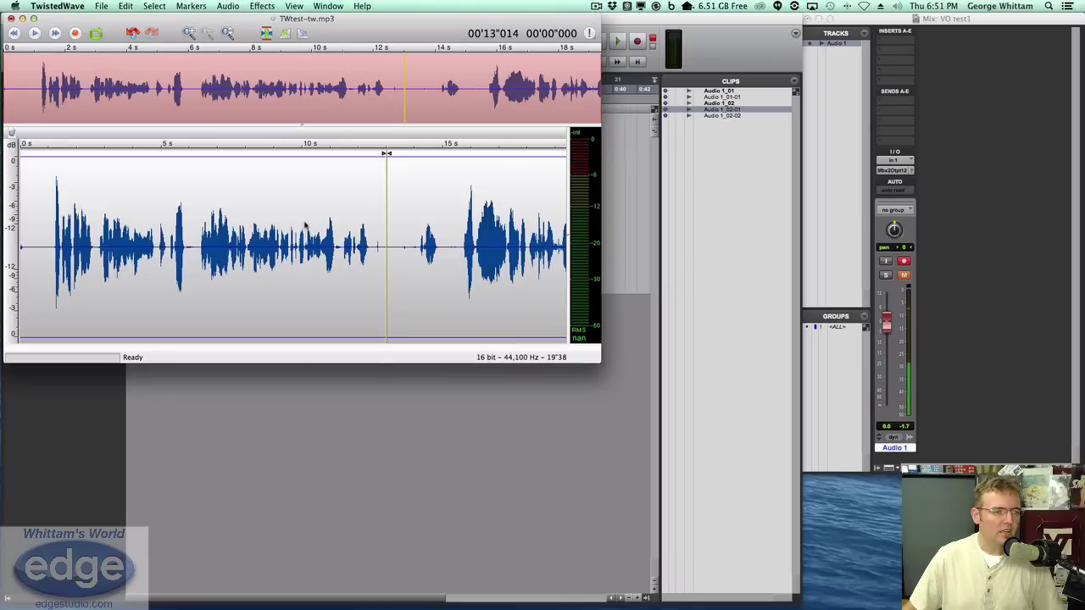
pyautogui.click(362, 269)
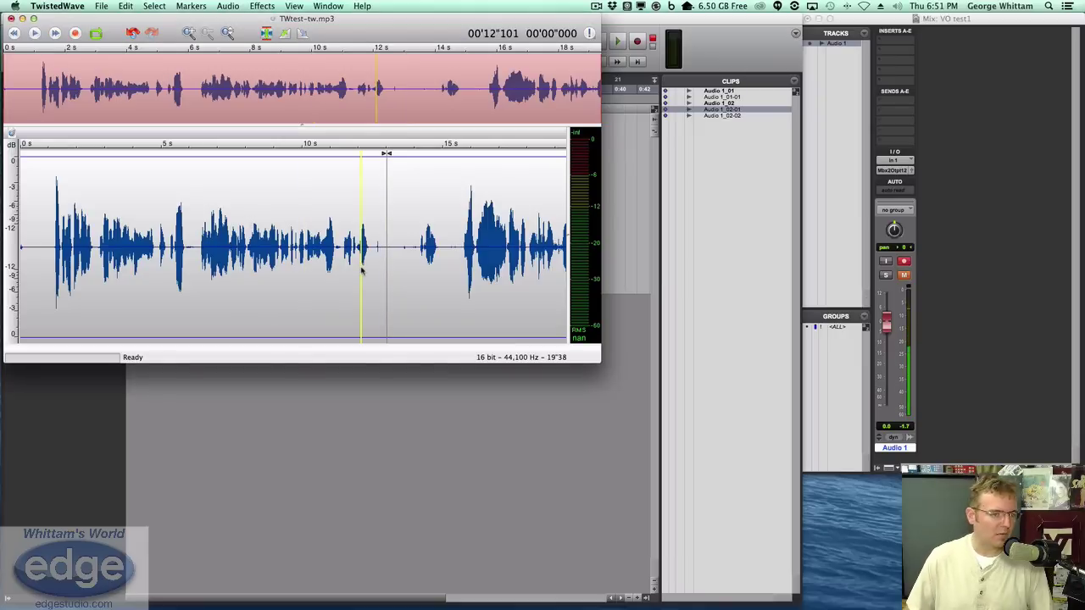
pyautogui.click(413, 273)
pyautogui.click(403, 273)
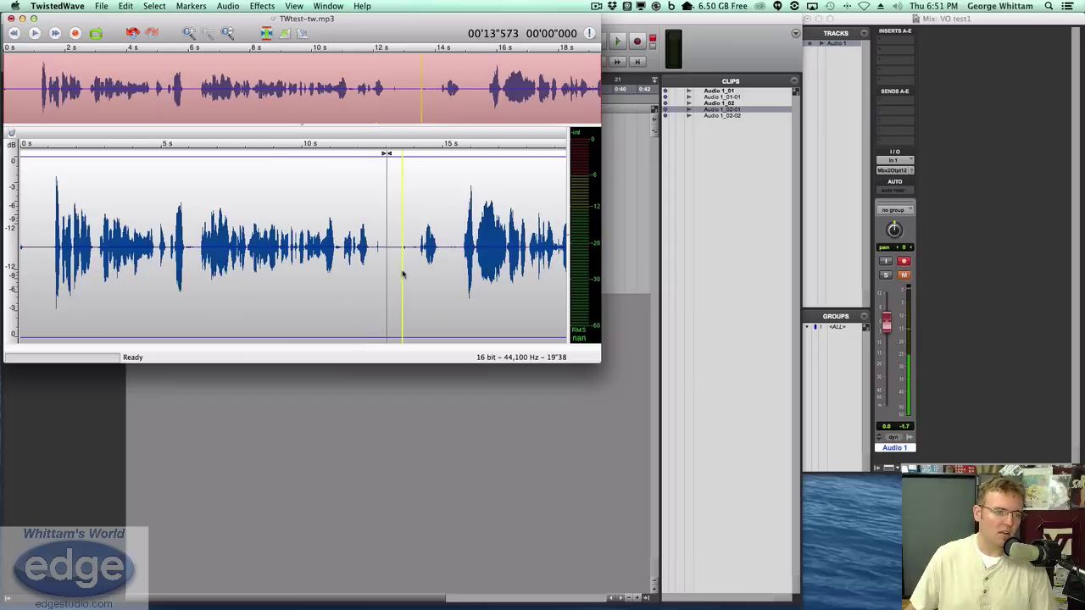
pyautogui.click(446, 257)
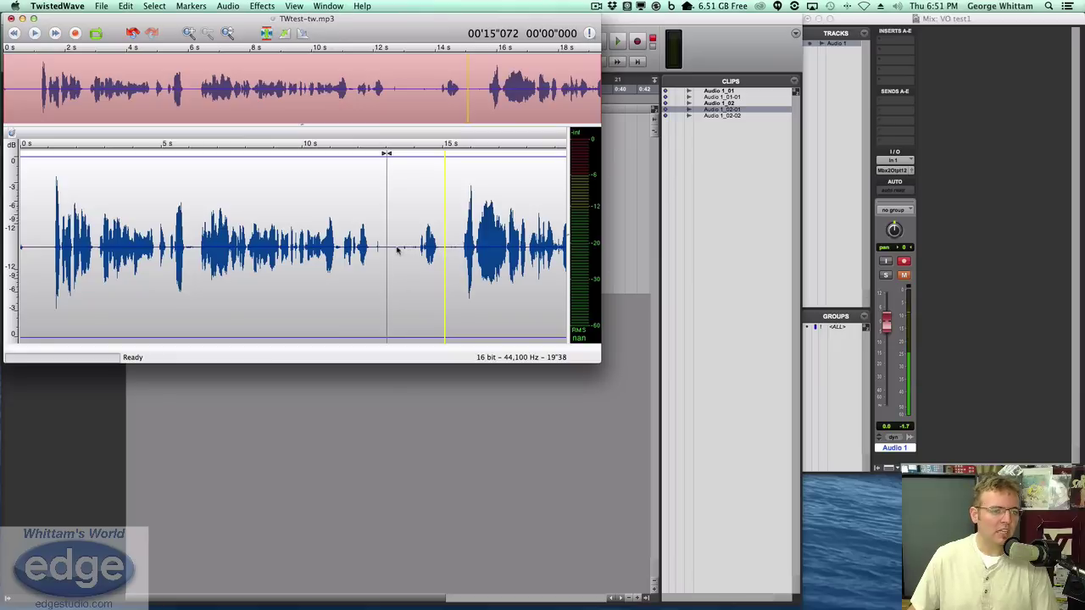
pyautogui.moveTo(396, 247); pyautogui.dragTo(451, 252)
pyautogui.press('Delete')
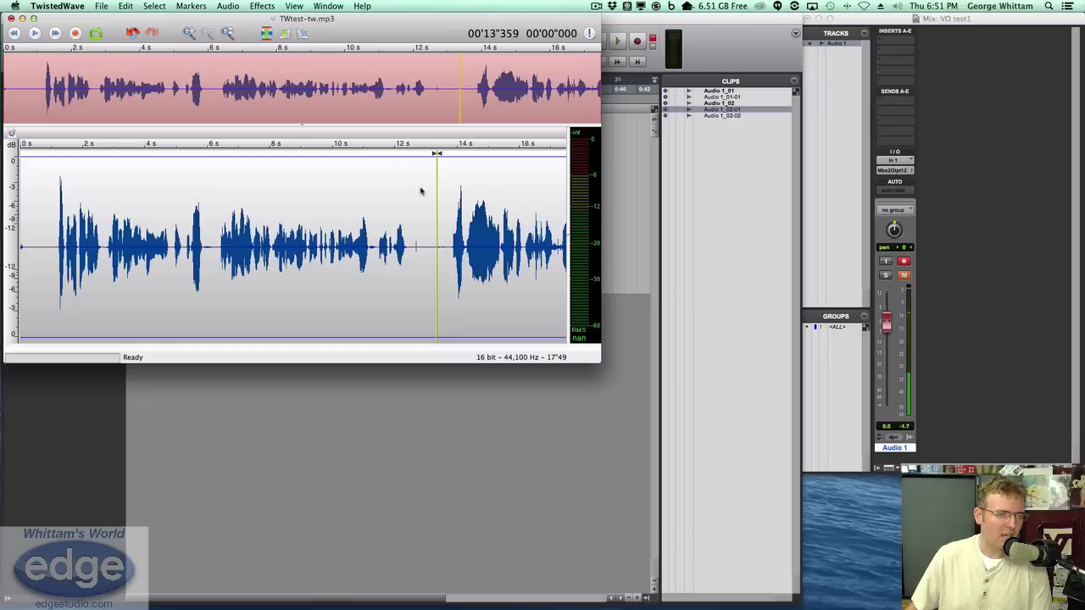
pyautogui.click(436, 260)
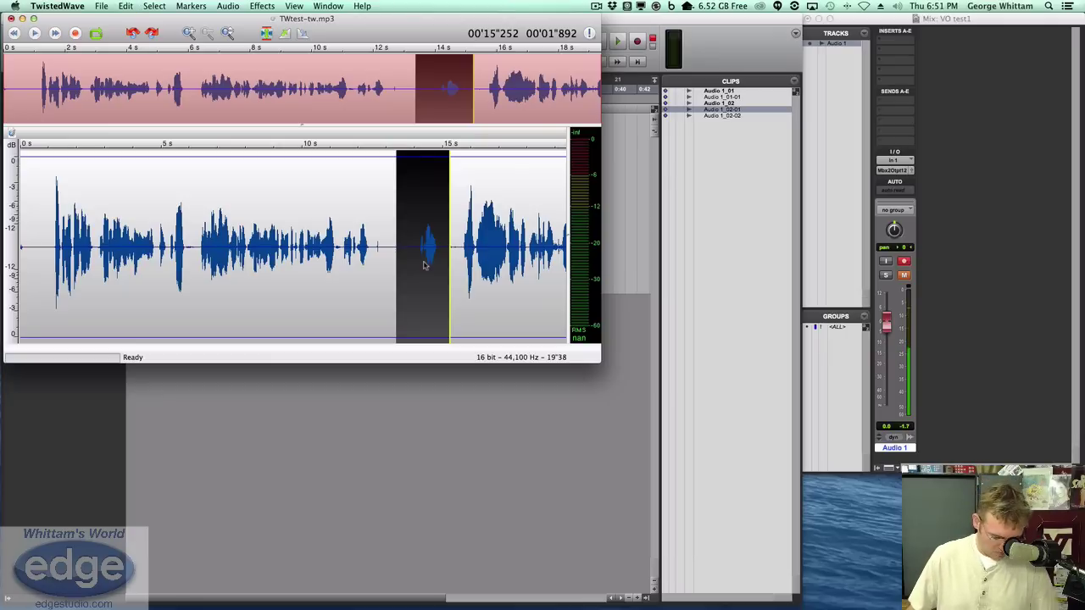
pyautogui.press('super+l')
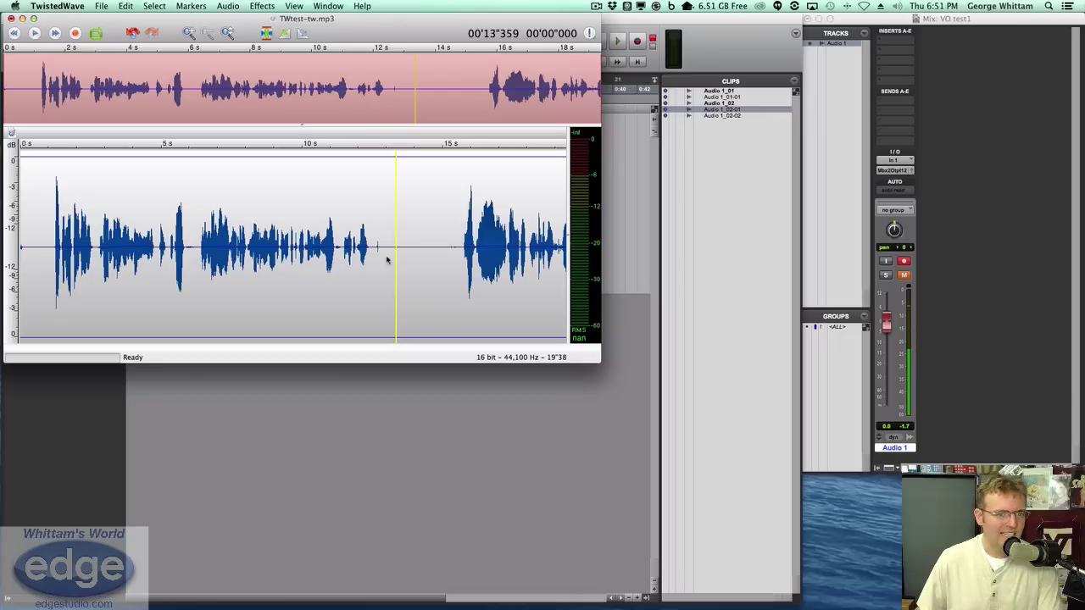
pyautogui.click(387, 260)
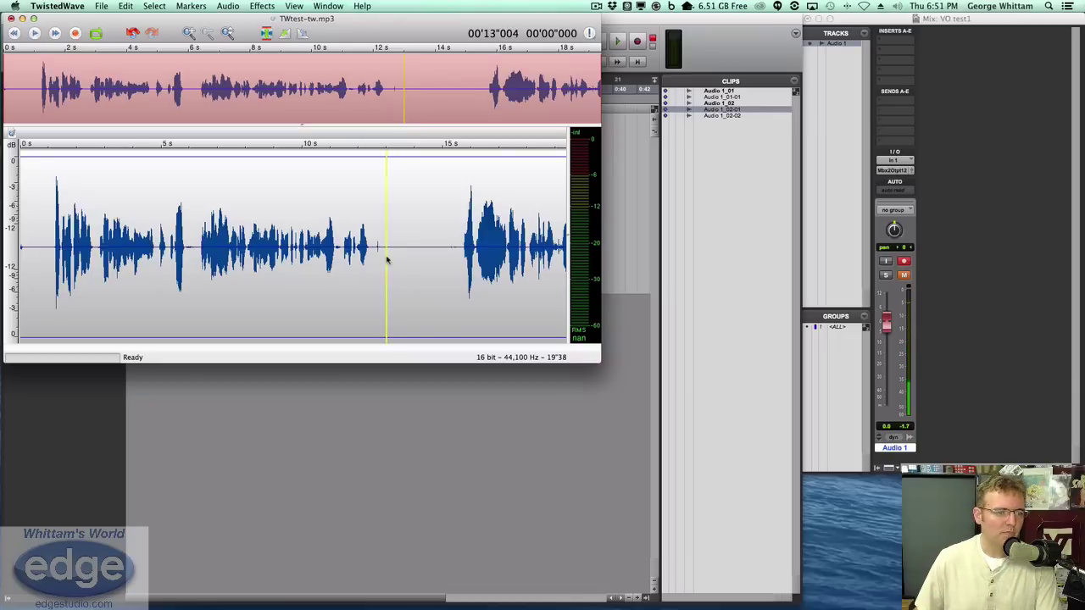
pyautogui.click(198, 263)
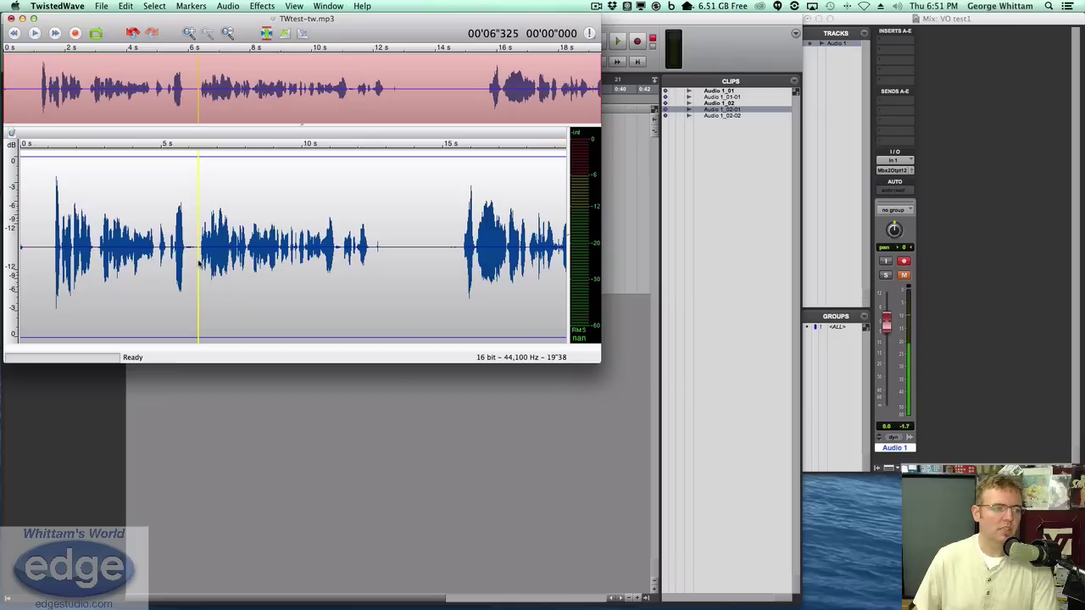
pyautogui.click(145, 290)
pyautogui.press('super+z')
pyautogui.click(369, 261)
pyautogui.click(427, 263)
pyautogui.click(452, 262)
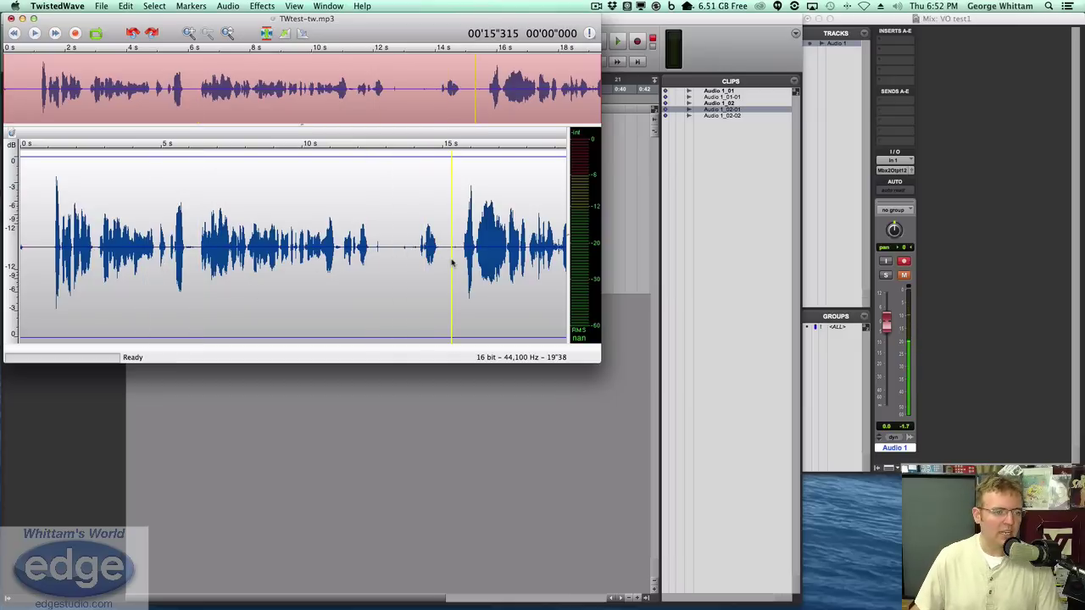
pyautogui.click(311, 254)
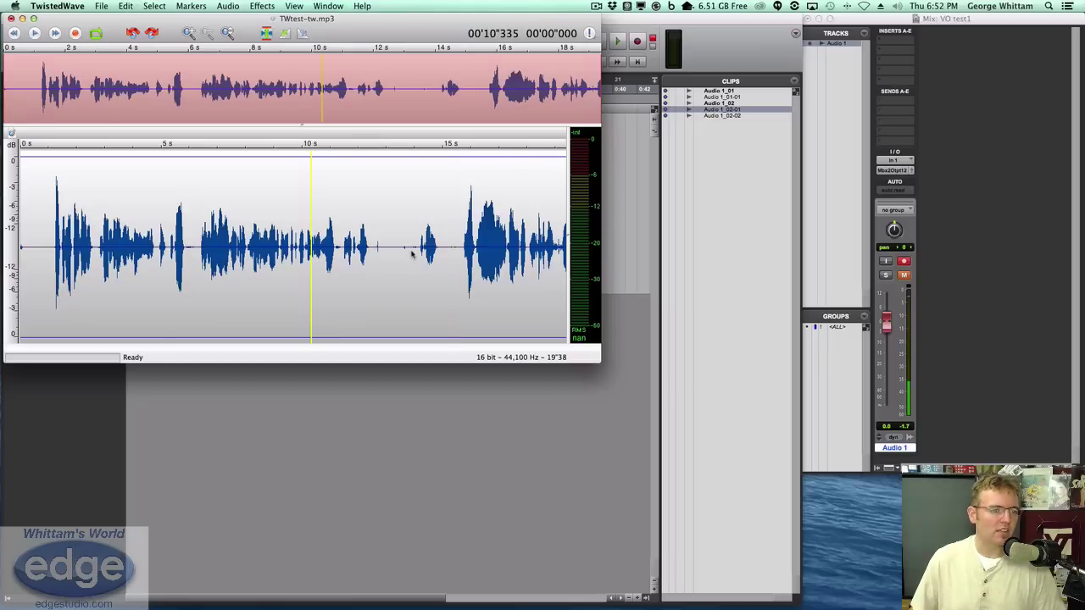
pyautogui.click(445, 254)
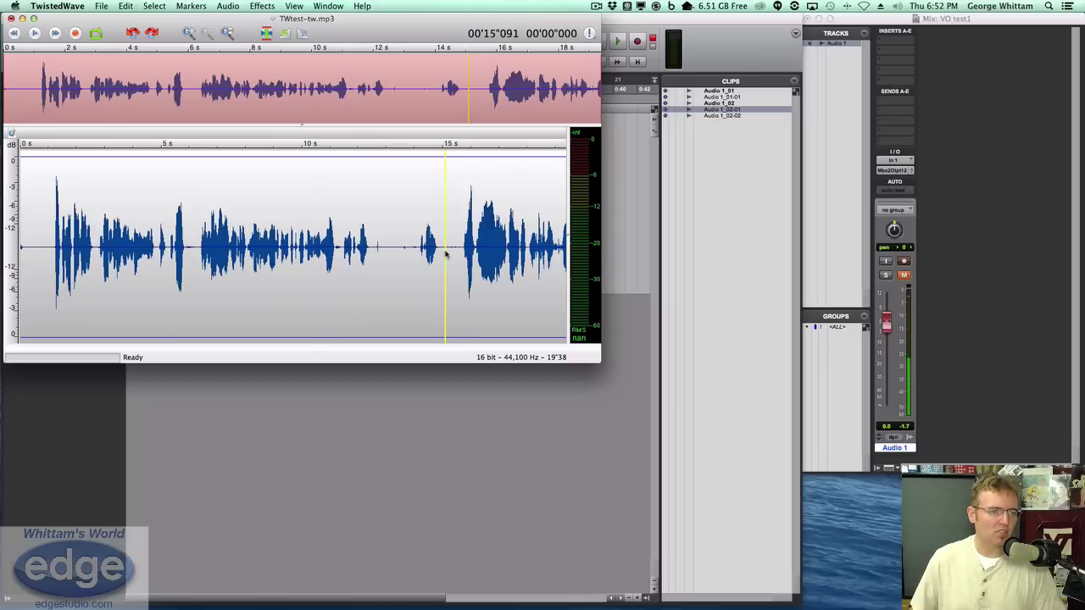
# Record several seconds of room tone at the end of the file
pyautogui.click(54, 34)
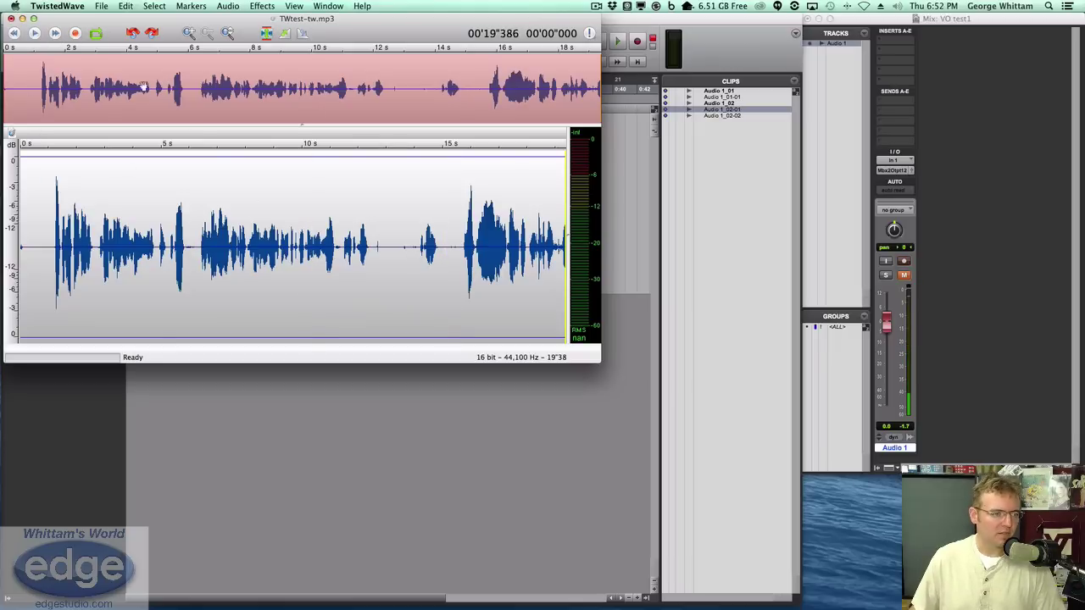
pyautogui.click(75, 34)
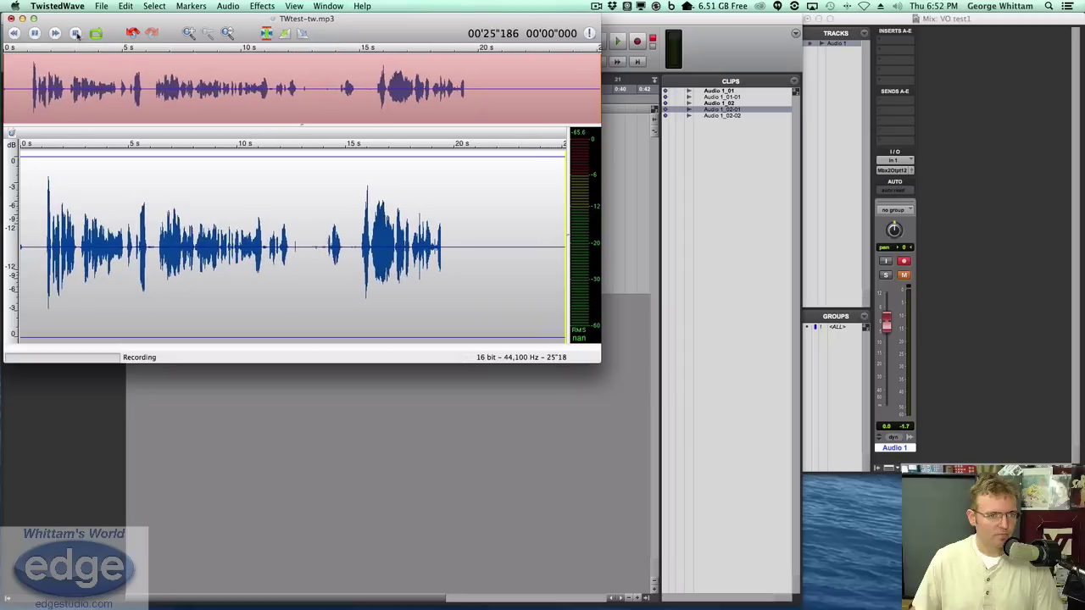
pyautogui.click(75, 34)
# Paste the recorded room tone over the stray noise near 13–15 s, then undo that paste
pyautogui.moveTo(455, 250); pyautogui.dragTo(566, 251)
pyautogui.click(228, 218)
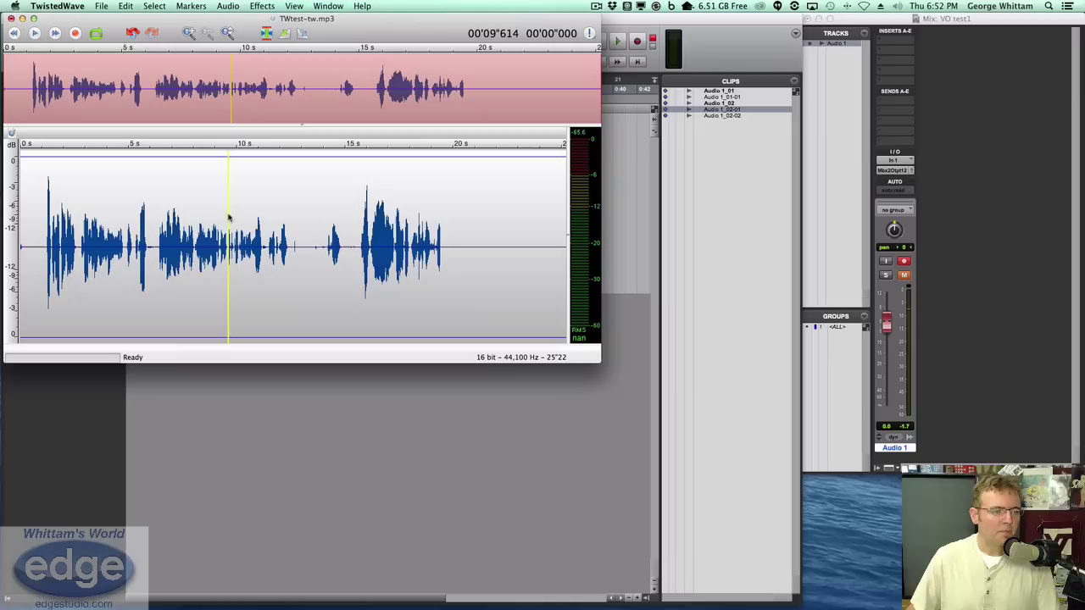
pyautogui.moveTo(306, 242); pyautogui.dragTo(358, 248)
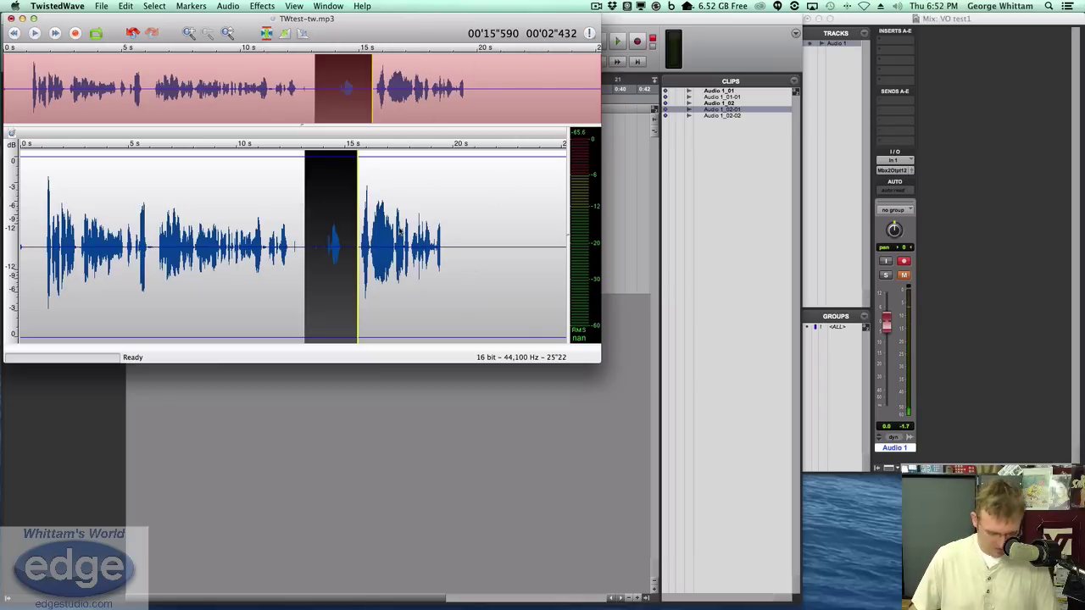
pyautogui.press('super+v')
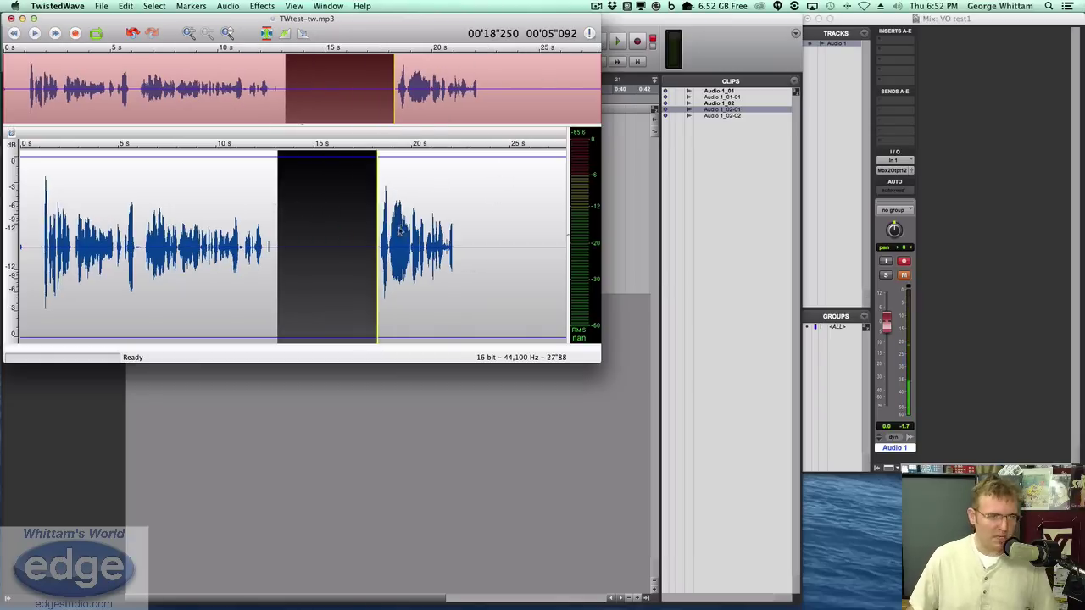
pyautogui.click(330, 262)
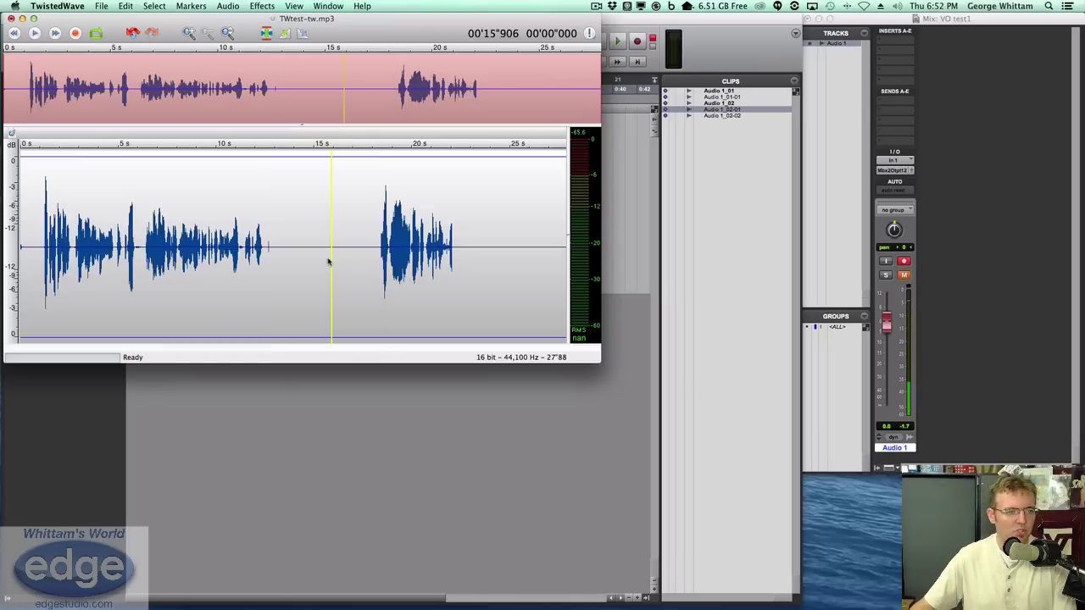
pyautogui.press('super+z')
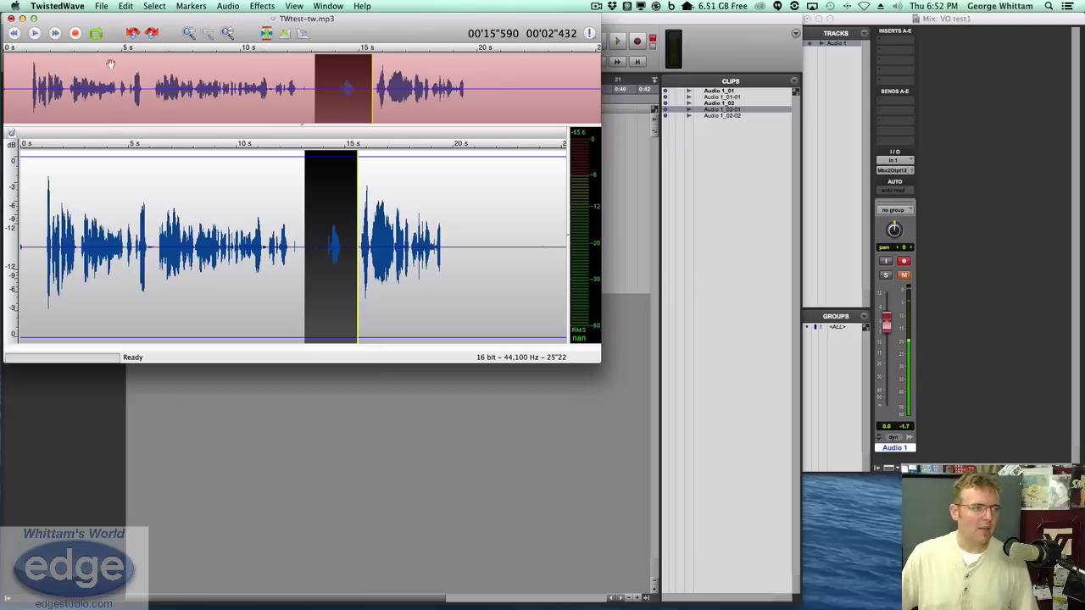
pyautogui.click(118, 6)
pyautogui.moveTo(102, 6)
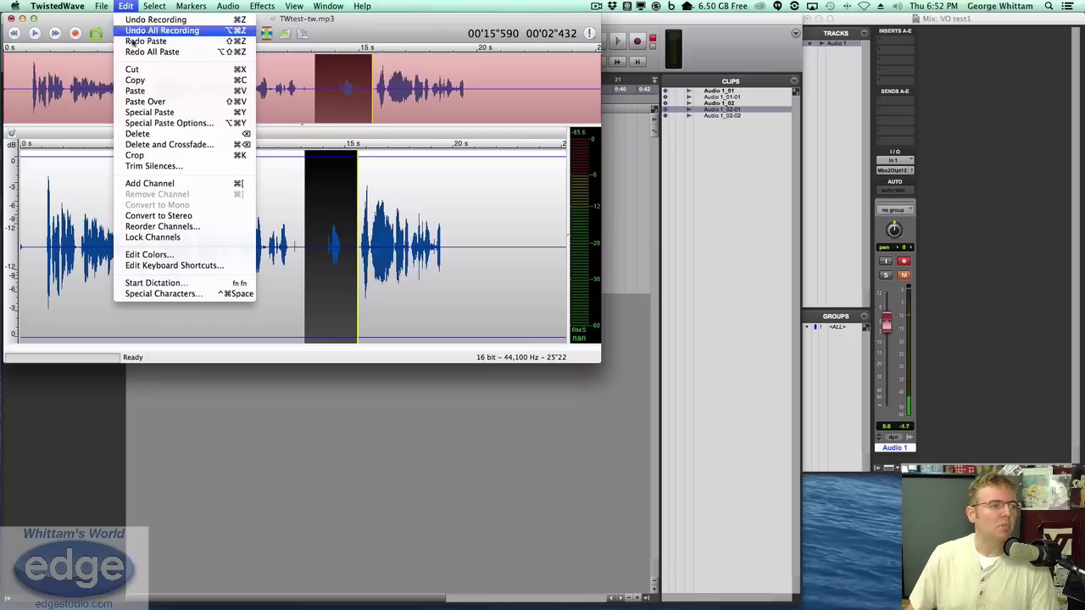
# Special Paste room tone in Replace mode over the noise near 14 s, keeping the 25.22 s length
pyautogui.click(174, 125)
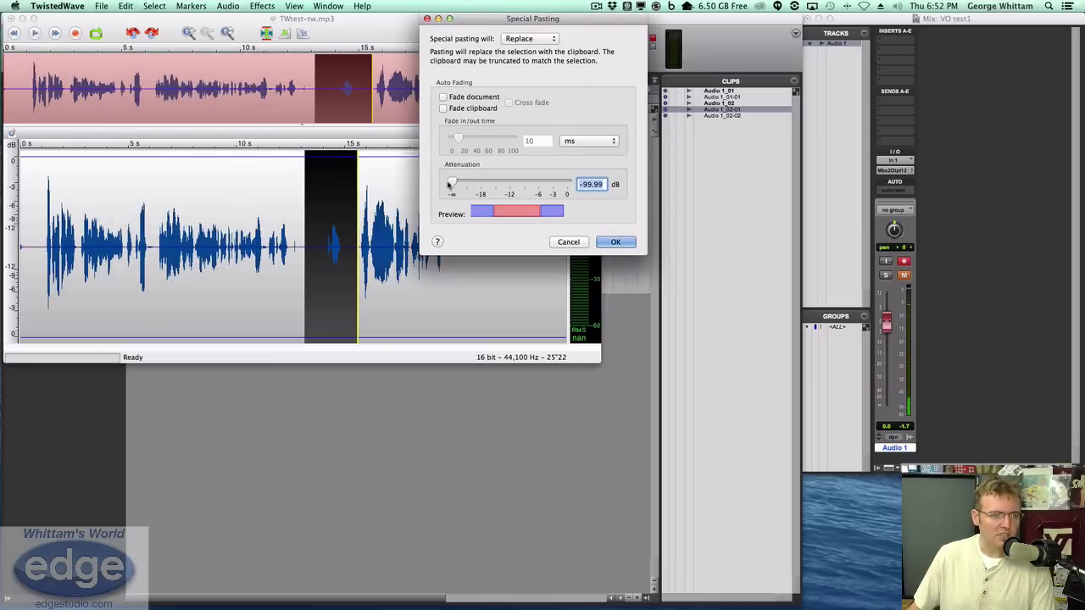
pyautogui.click(615, 243)
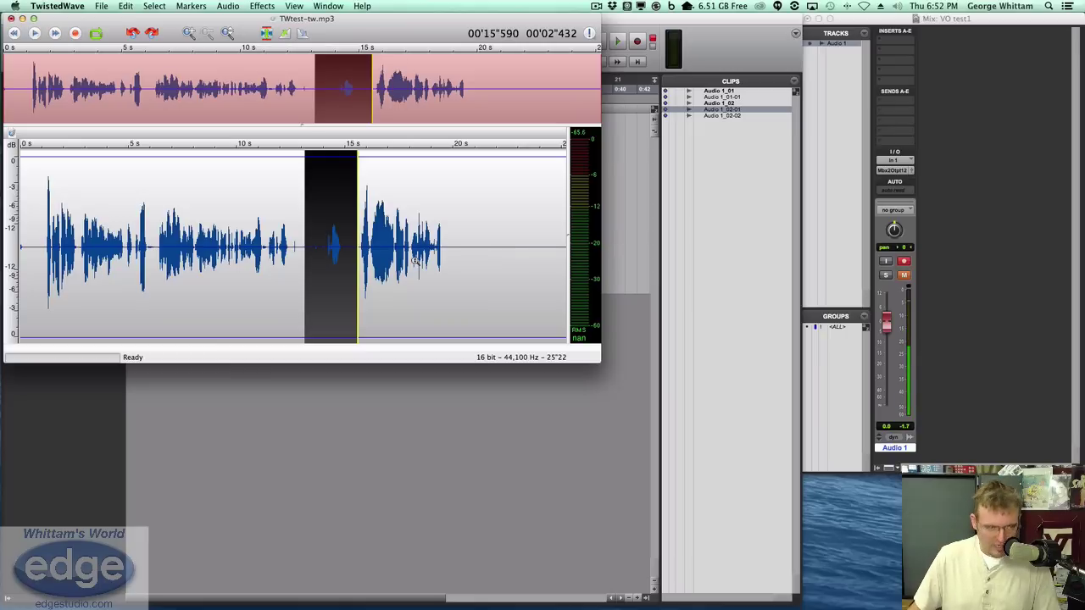
pyautogui.click(308, 252)
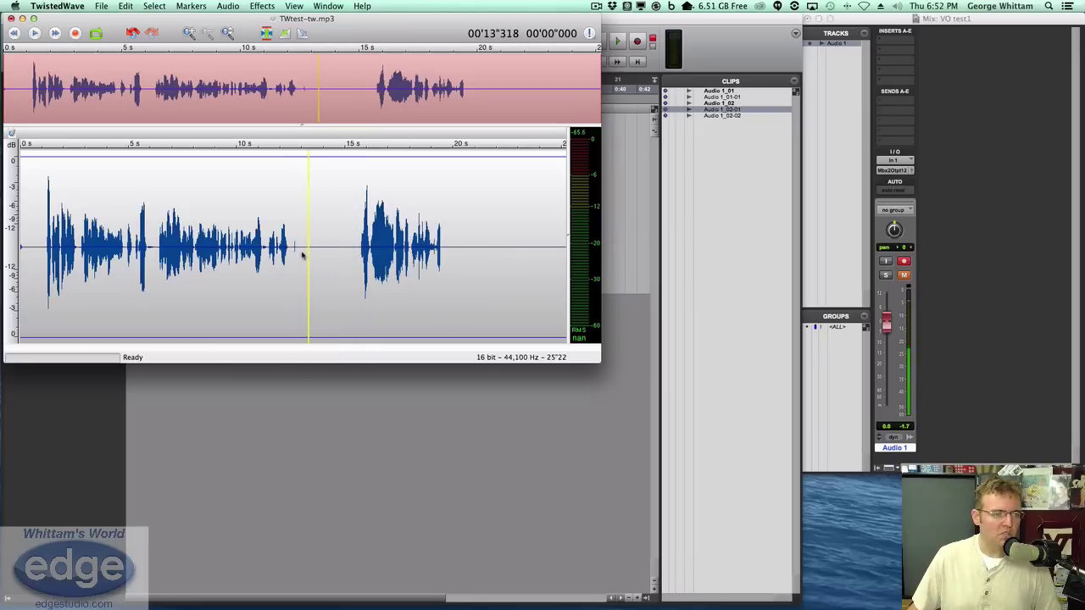
pyautogui.moveTo(301, 254); pyautogui.dragTo(351, 255)
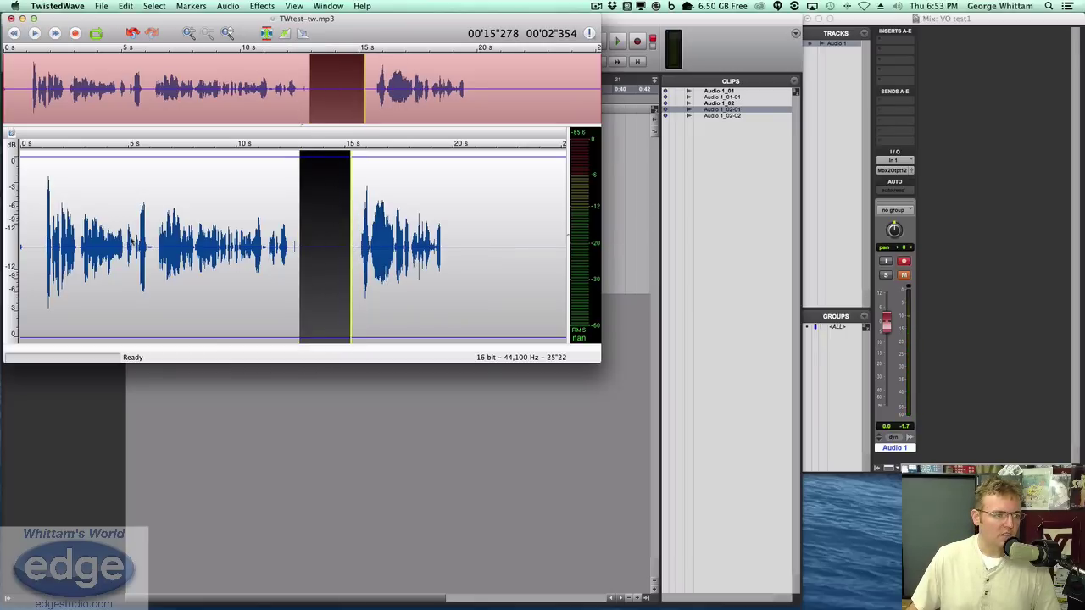
pyautogui.moveTo(127, 244); pyautogui.dragTo(155, 244)
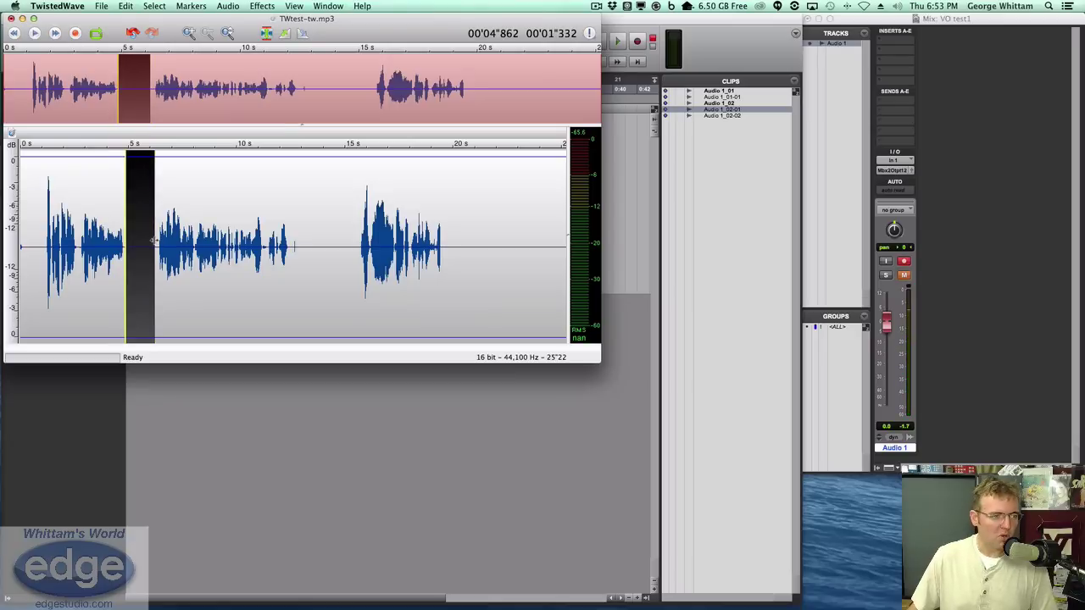
pyautogui.click(97, 243)
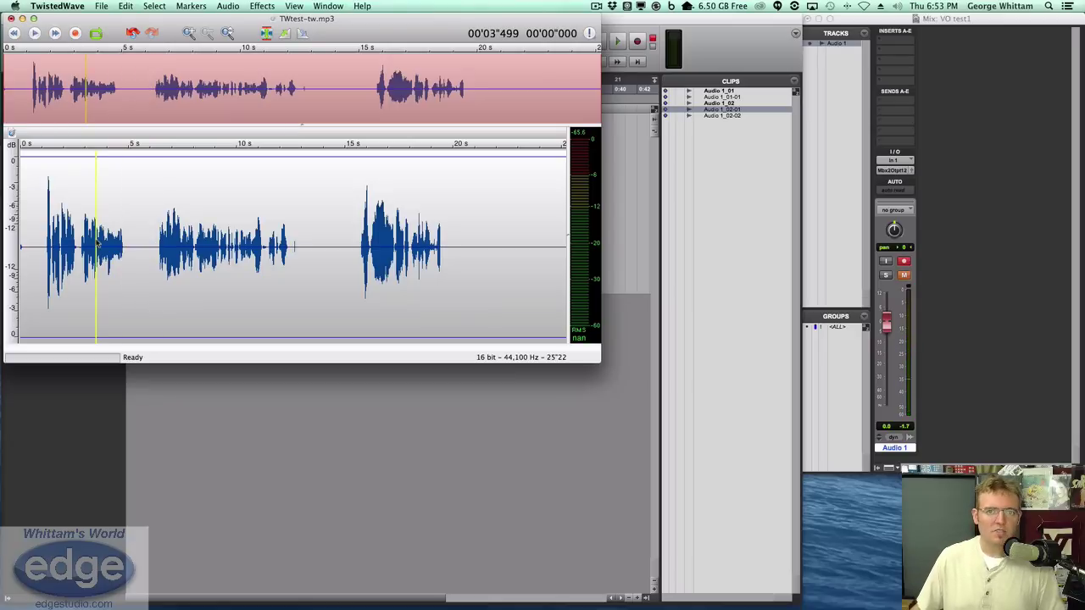